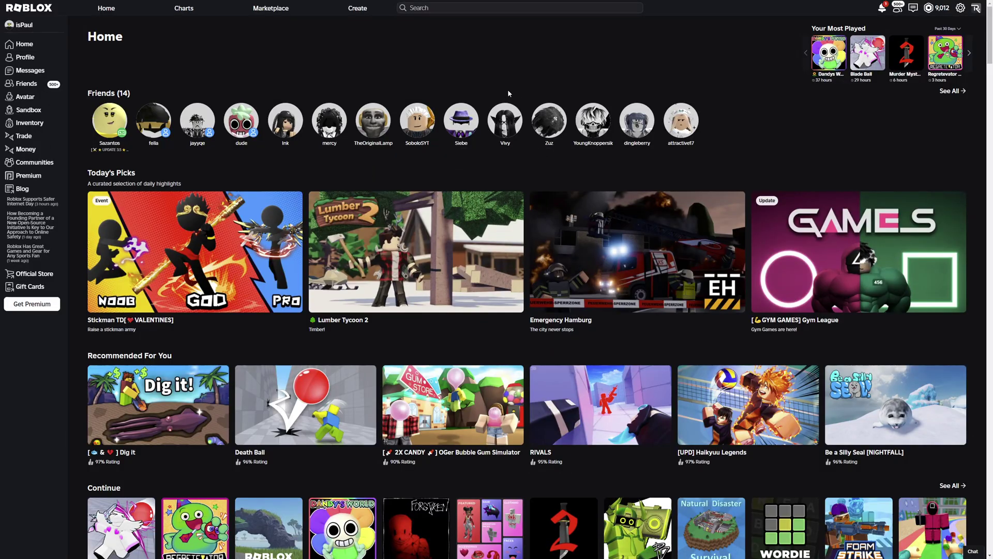
- Search the Roblox experiences for "green screen"
{"action": "left_click", "coordinate": [429, 11]}
{"action": "type", "text": "green scre"}
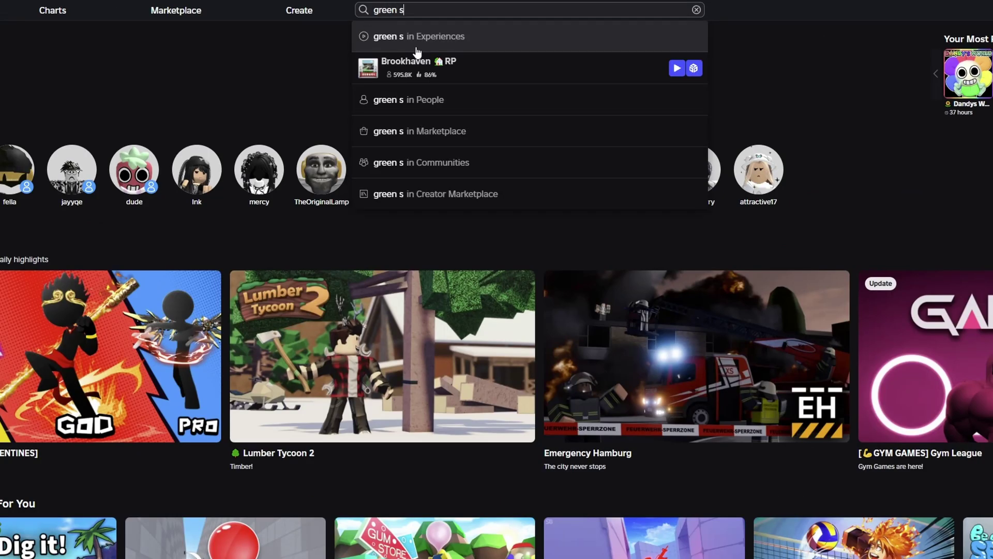
{"action": "type", "text": "en"}
{"action": "left_click", "coordinate": [416, 50]}
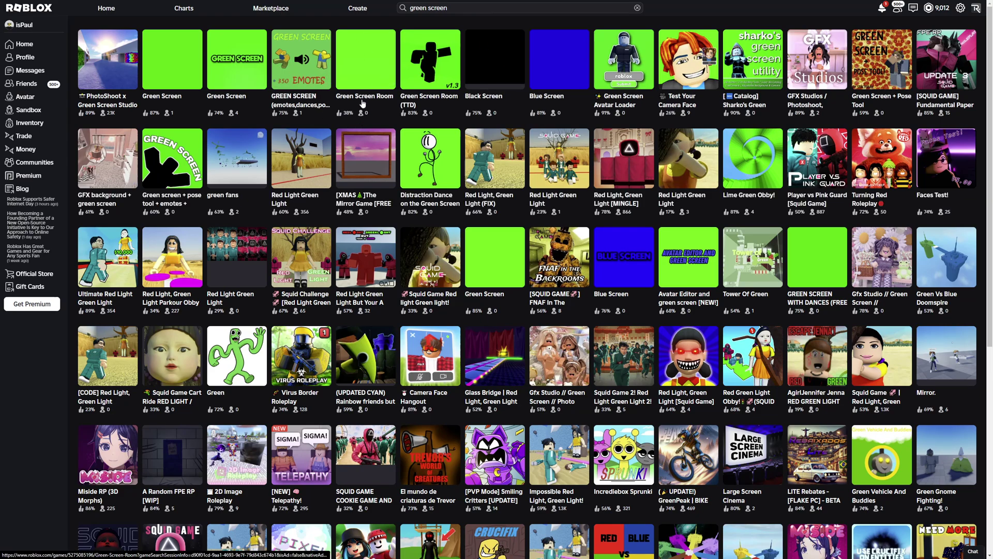
- Open the GREEN SCREEN (emotes,dances,poses) experience and launch it in the Roblox game client
{"action": "left_click", "coordinate": [299, 58]}
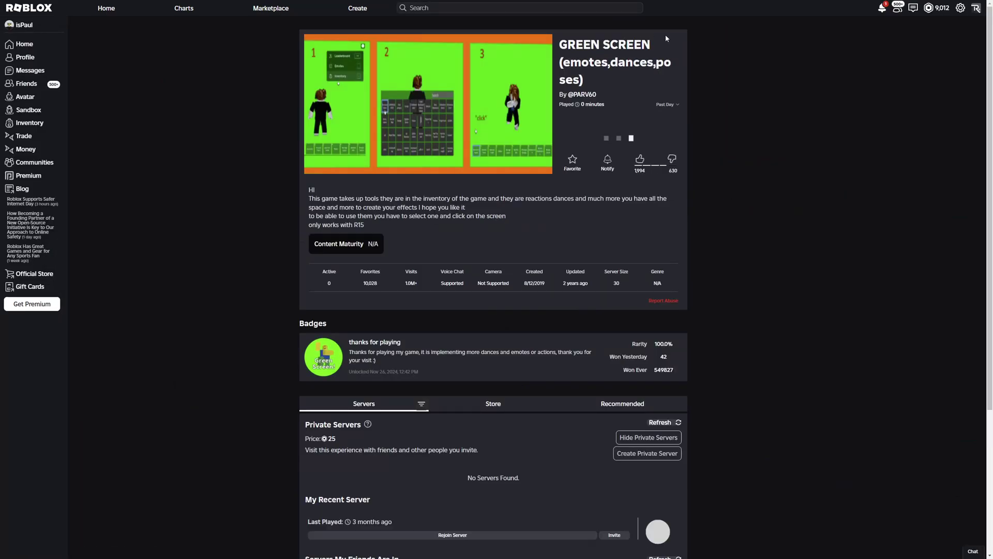
{"action": "scroll", "coordinate": [645, 89], "scroll_direction": "down", "scroll_amount": 4}
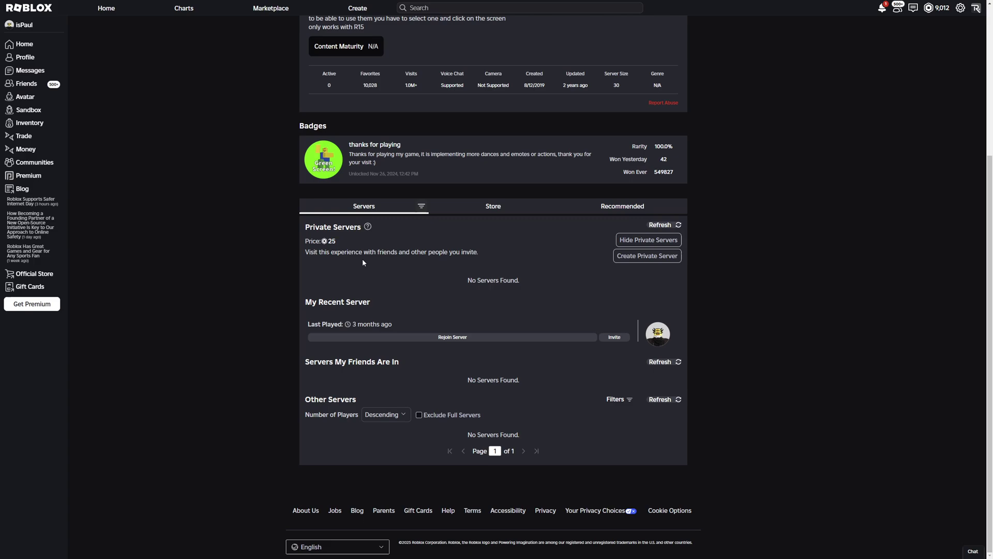
{"action": "scroll", "coordinate": [368, 255], "scroll_direction": "up", "scroll_amount": 4}
{"action": "left_click", "coordinate": [619, 127]}
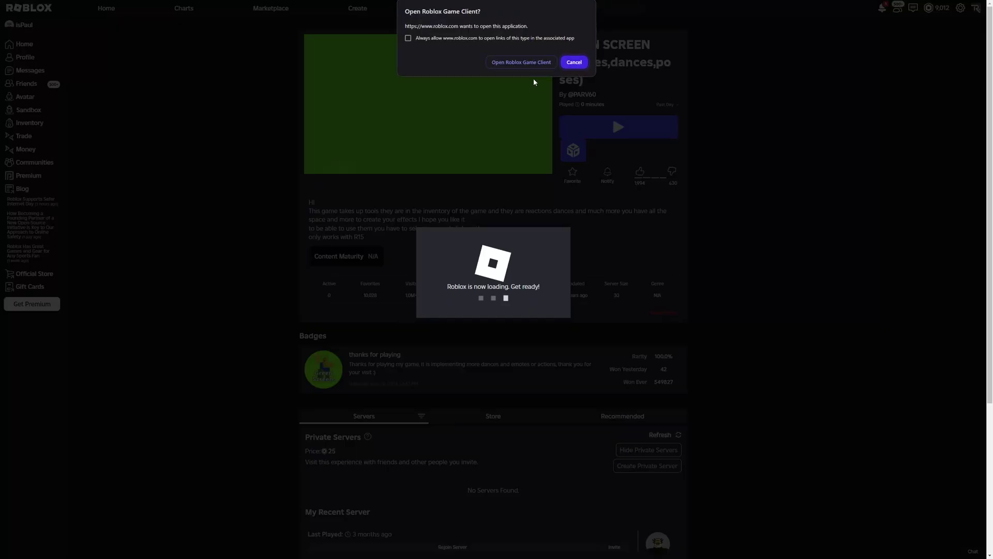
{"action": "left_click", "coordinate": [571, 60]}
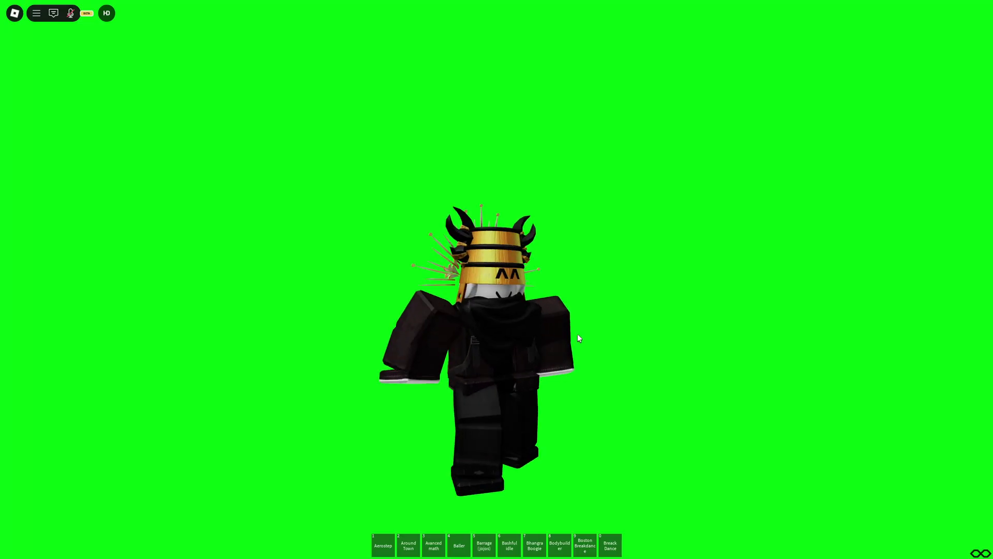
- Walk the avatar around the green screen experience to examine it from several directions and distances
{"action": "key", "text": "w"}
{"action": "key", "text": "d"}
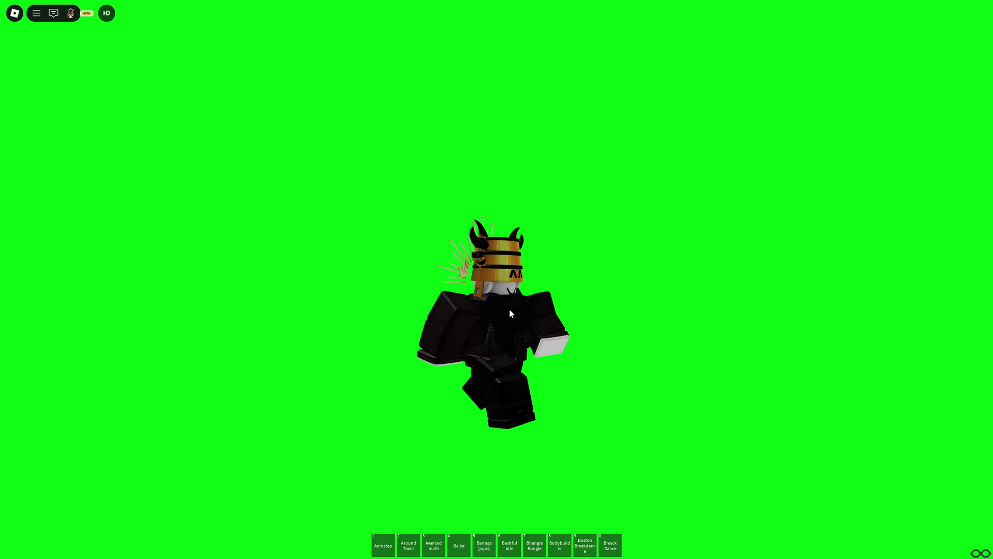
{"action": "key", "text": "s"}
{"action": "scroll", "coordinate": [591, 309], "scroll_direction": "up", "scroll_amount": 3}
{"action": "scroll", "coordinate": [591, 309], "scroll_direction": "down", "scroll_amount": 1}
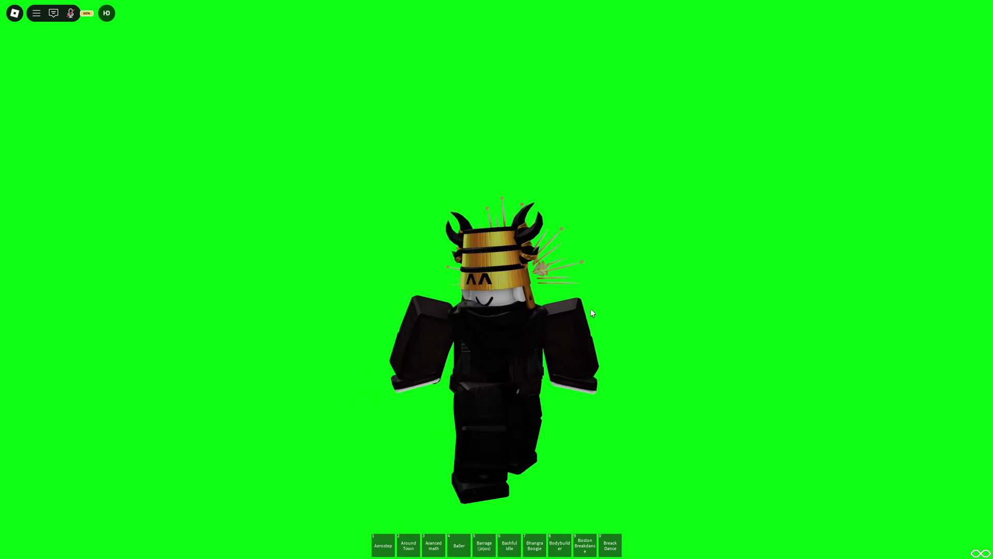
{"action": "key", "text": "w"}
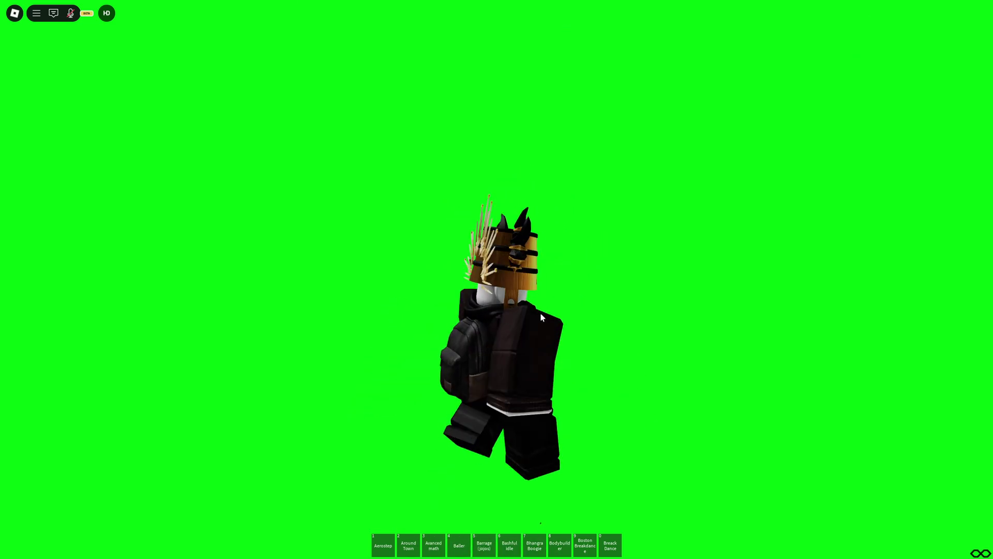
{"action": "key", "text": "s"}
{"action": "scroll", "coordinate": [533, 311], "scroll_direction": "down", "scroll_amount": 1}
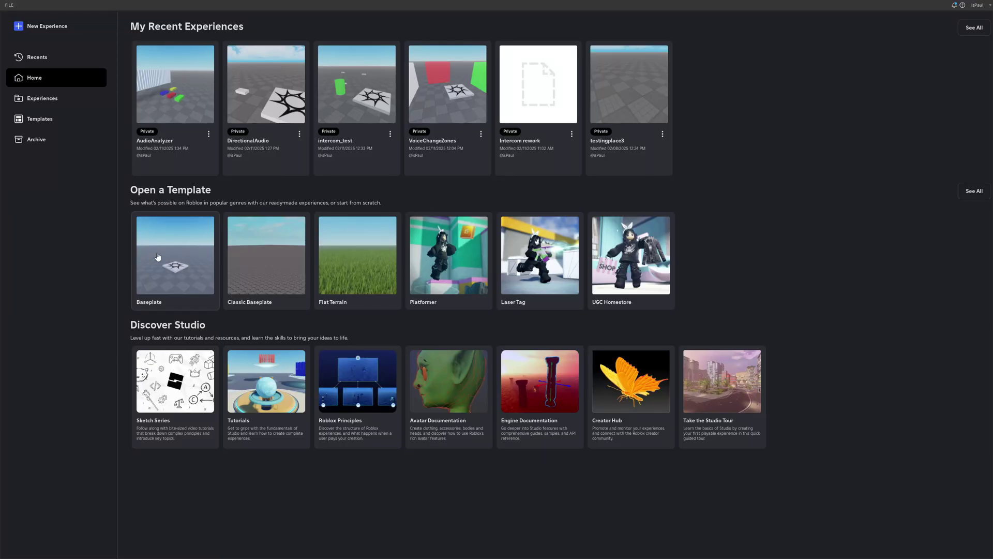
- Switch to Roblox Studio and create a new place from the Baseplate template
{"action": "left_click", "coordinate": [158, 256]}
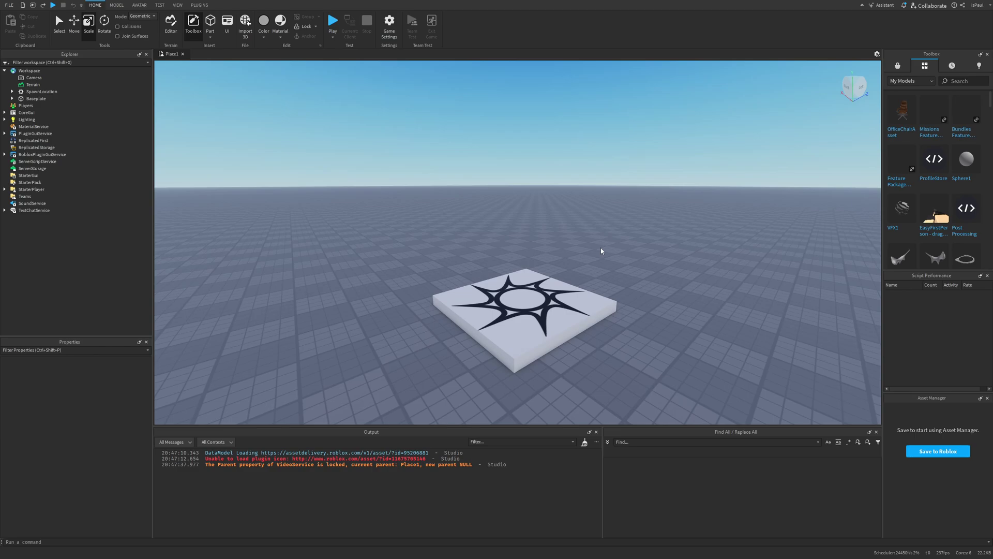
{"action": "left_click_drag", "start_coordinate": [602, 251], "coordinate": [512, 224]}
{"action": "scroll", "coordinate": [512, 224], "scroll_direction": "down", "scroll_amount": 2}
{"action": "left_click_drag", "start_coordinate": [432, 317], "coordinate": [554, 303]}
{"action": "left_click", "coordinate": [554, 303]}
- Delete the Decal inside the SpawnLocation
{"action": "left_click", "coordinate": [13, 91]}
{"action": "left_click", "coordinate": [30, 99]}
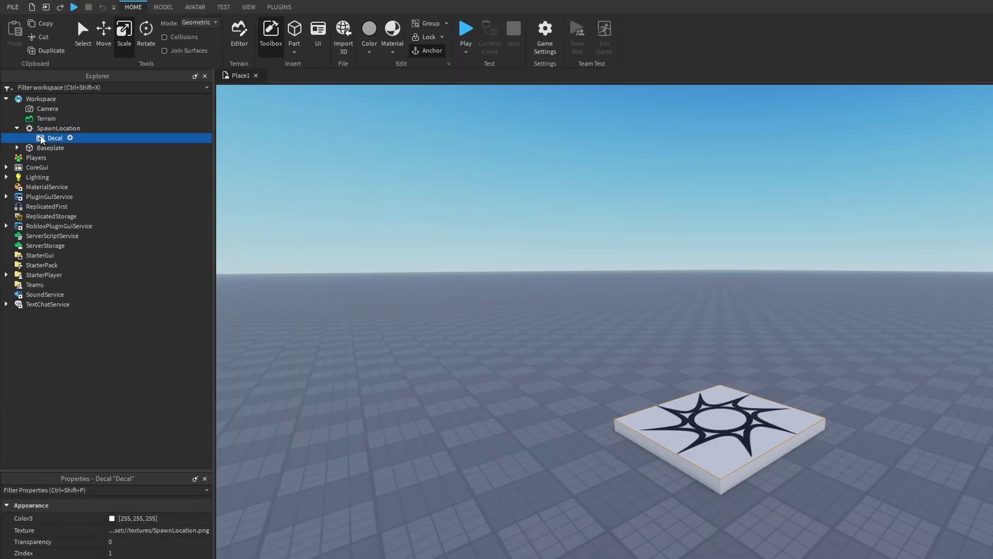
{"action": "key", "text": "Delete"}
- Set the SpawnLocation's Transparency to 1 and turn off its CanCollide property
{"action": "left_click", "coordinate": [52, 128]}
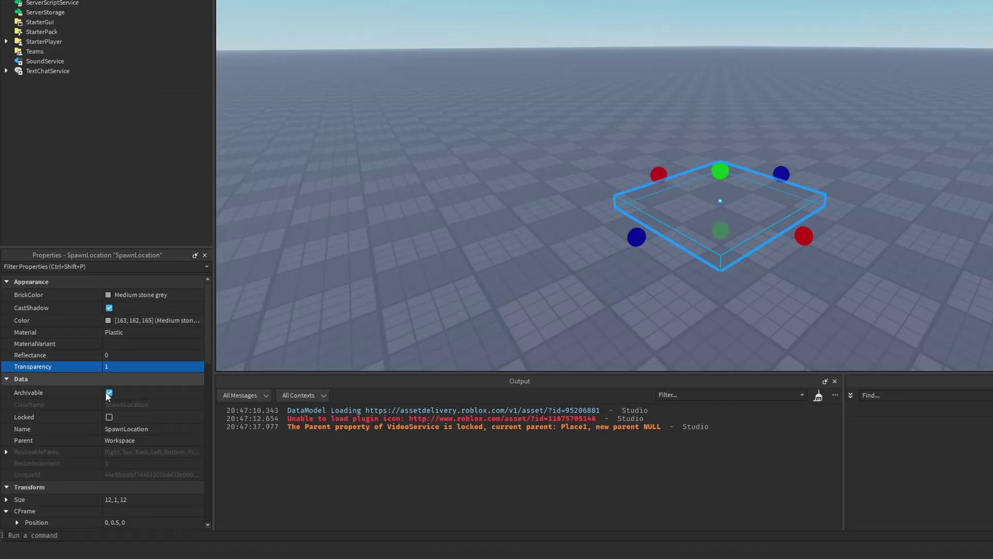
{"action": "scroll", "coordinate": [127, 408], "scroll_direction": "down", "scroll_amount": 8}
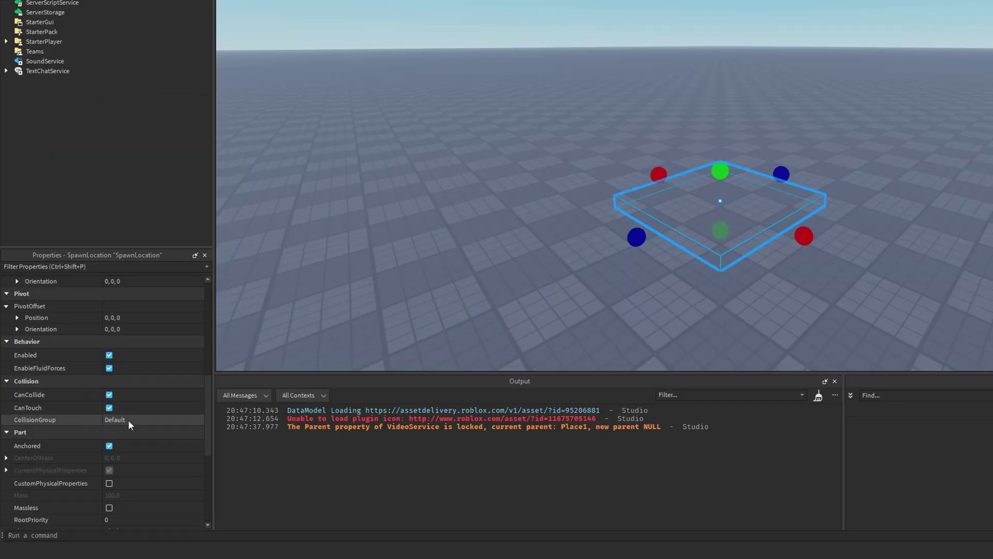
{"action": "scroll", "coordinate": [47, 367], "scroll_direction": "up", "scroll_amount": 1}
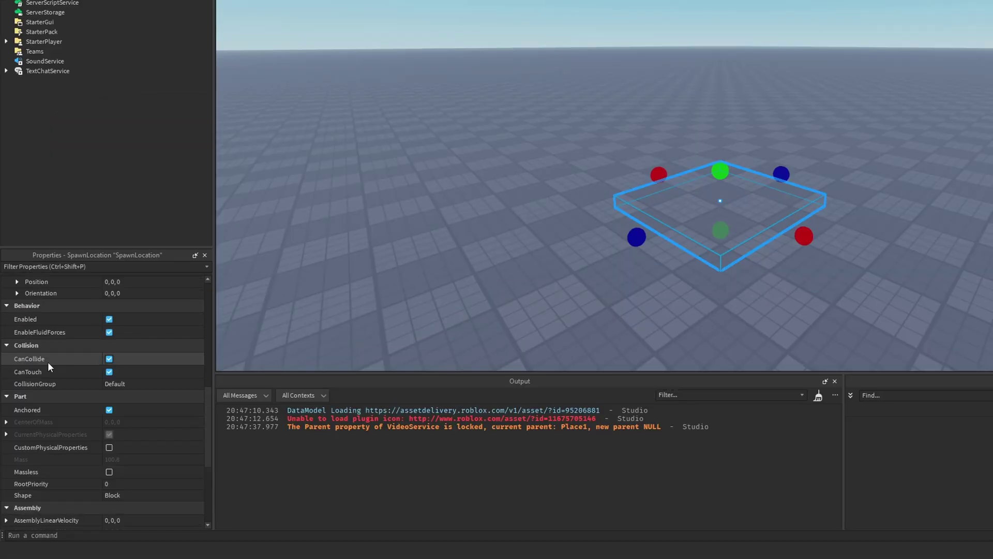
{"action": "left_click", "coordinate": [108, 358]}
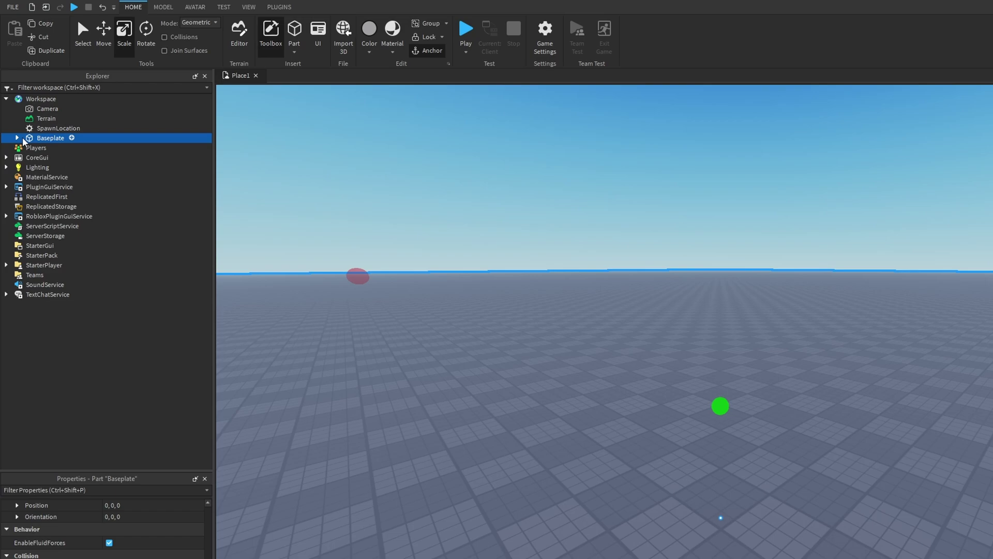
- Delete the texture inside the Baseplate and set the Baseplate's Transparency to 1
{"action": "left_click", "coordinate": [42, 147]}
{"action": "key", "text": "Delete"}
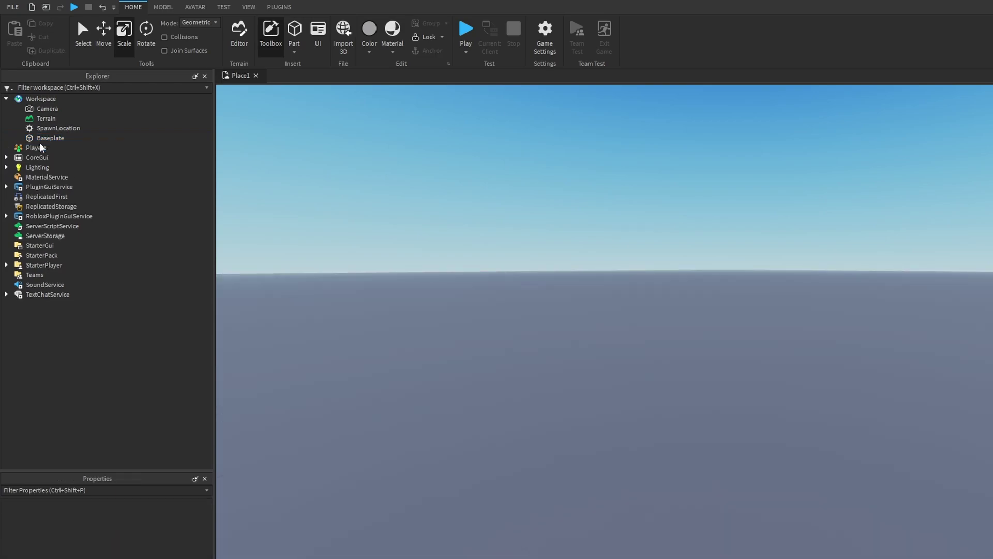
{"action": "left_click", "coordinate": [36, 140]}
{"action": "left_click", "coordinate": [132, 365]}
{"action": "type", "text": "1"}
{"action": "key", "text": "Return"}
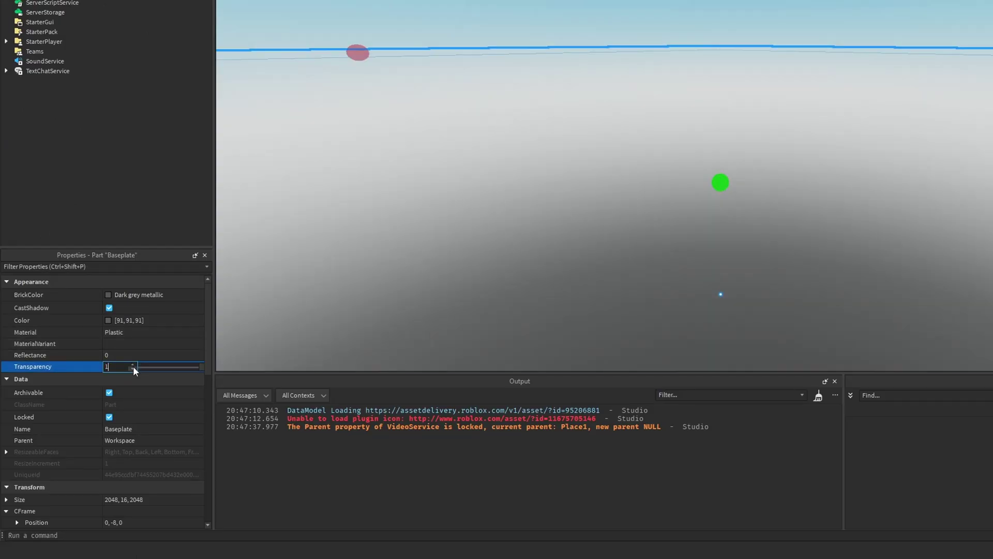
{"action": "left_click", "coordinate": [644, 24]}
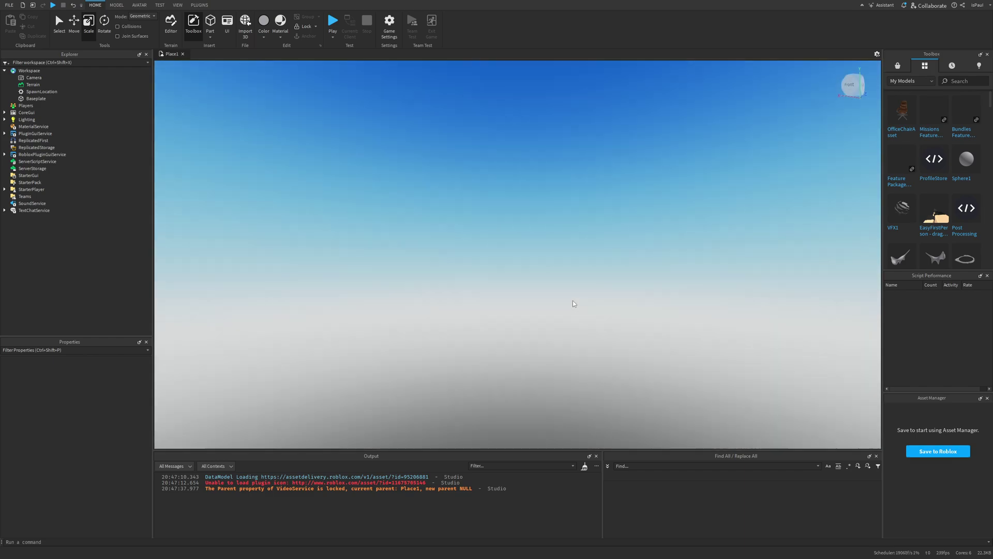
{"action": "left_click_drag", "start_coordinate": [573, 301], "coordinate": [573, 304]}
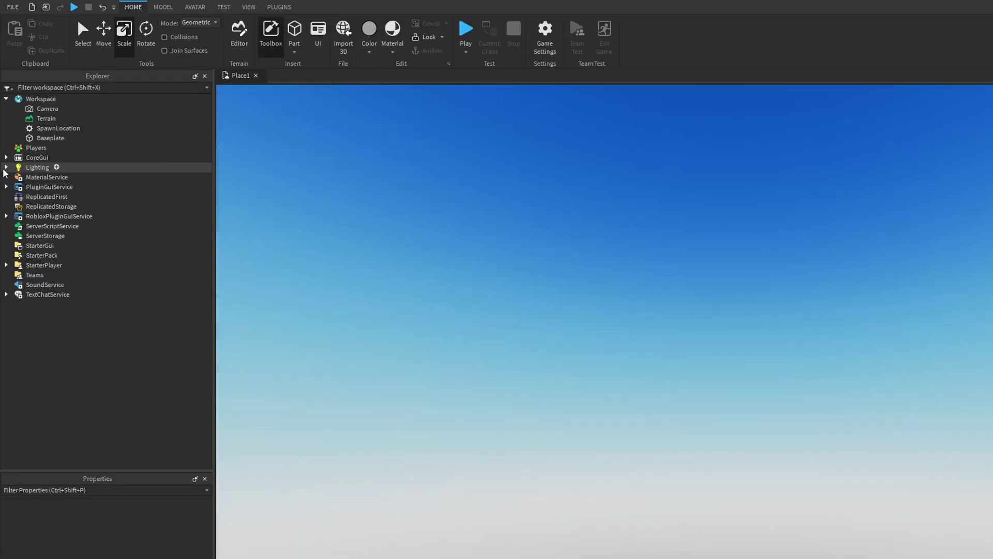
- Select the Sky object under Lighting and search the store's decals for "green screen"
{"action": "left_click", "coordinate": [4, 120]}
{"action": "left_click", "coordinate": [33, 191]}
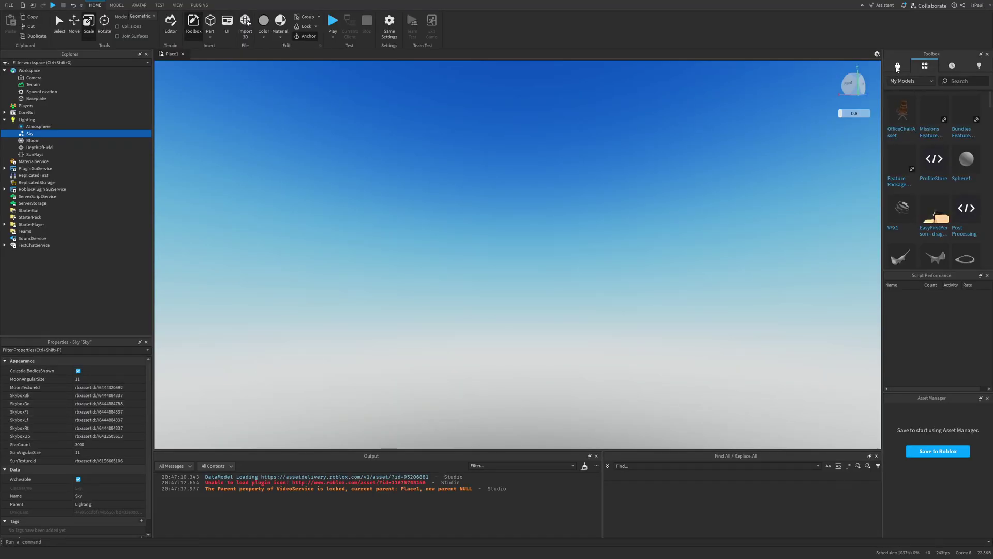
{"action": "left_click", "coordinate": [898, 66]}
{"action": "left_click", "coordinate": [911, 81]}
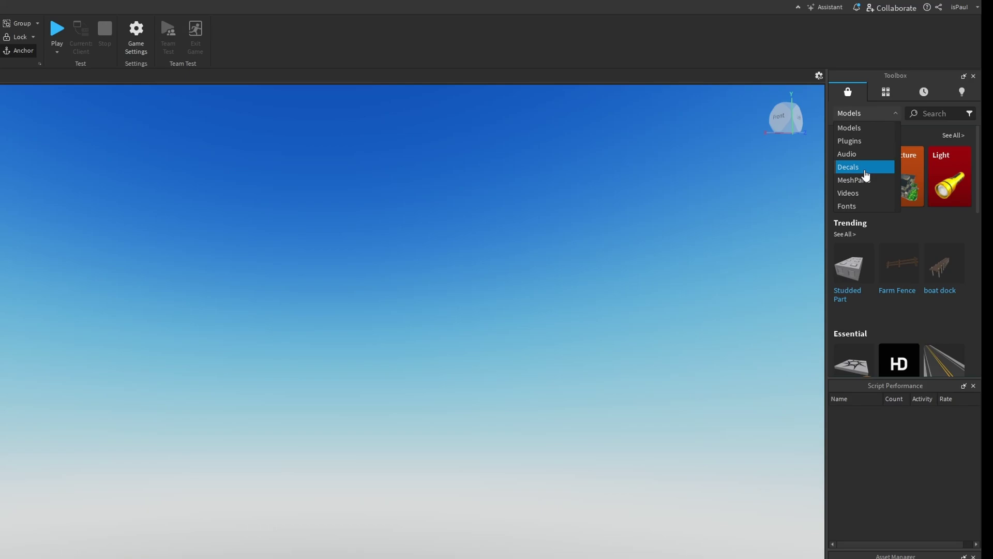
{"action": "left_click", "coordinate": [902, 116]}
{"action": "left_click", "coordinate": [937, 113]}
{"action": "type", "text": "green screen"}
{"action": "key", "text": "Return"}
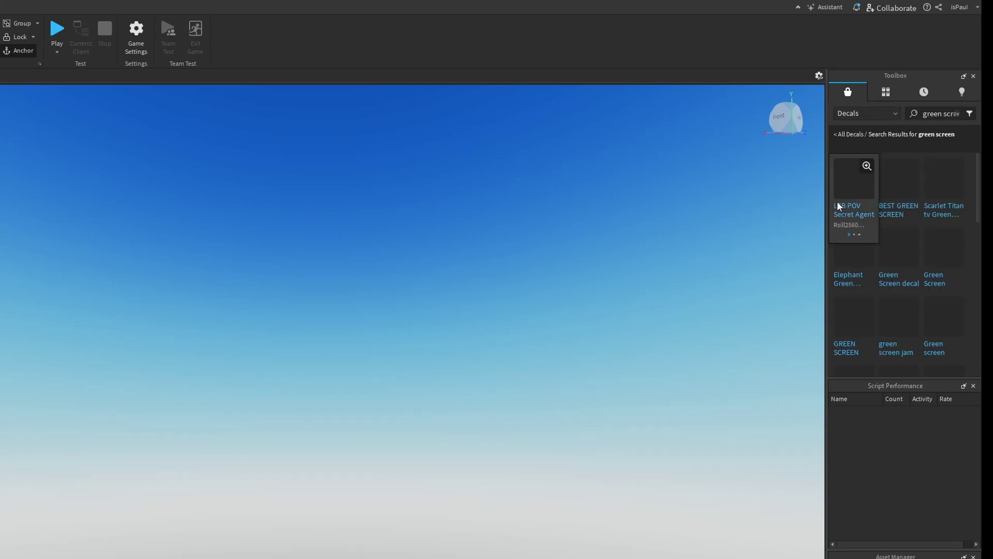
{"action": "left_click_drag", "start_coordinate": [827, 202], "coordinate": [732, 199]}
{"action": "right_click", "coordinate": [803, 178]}
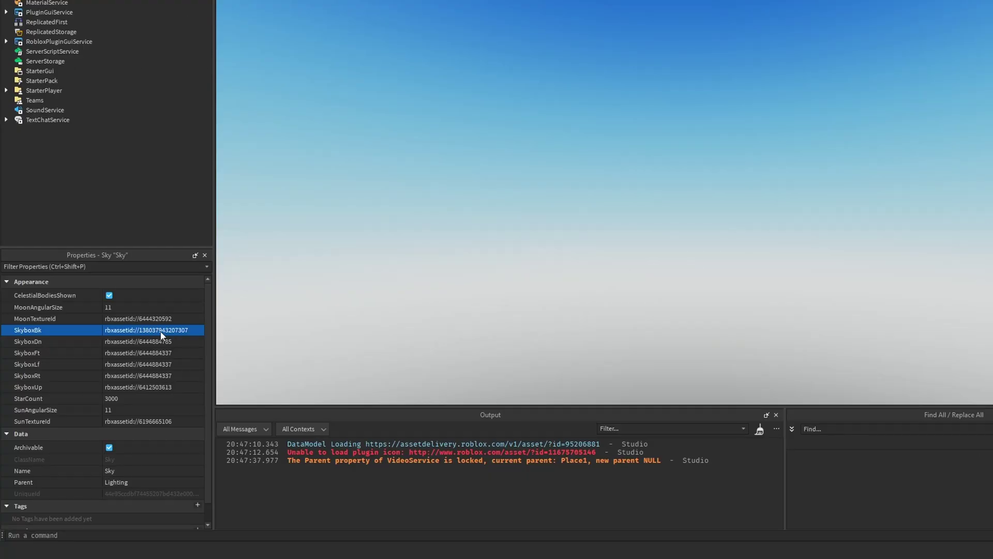
{"action": "left_click", "coordinate": [801, 189]}
{"action": "right_click", "coordinate": [812, 175]}
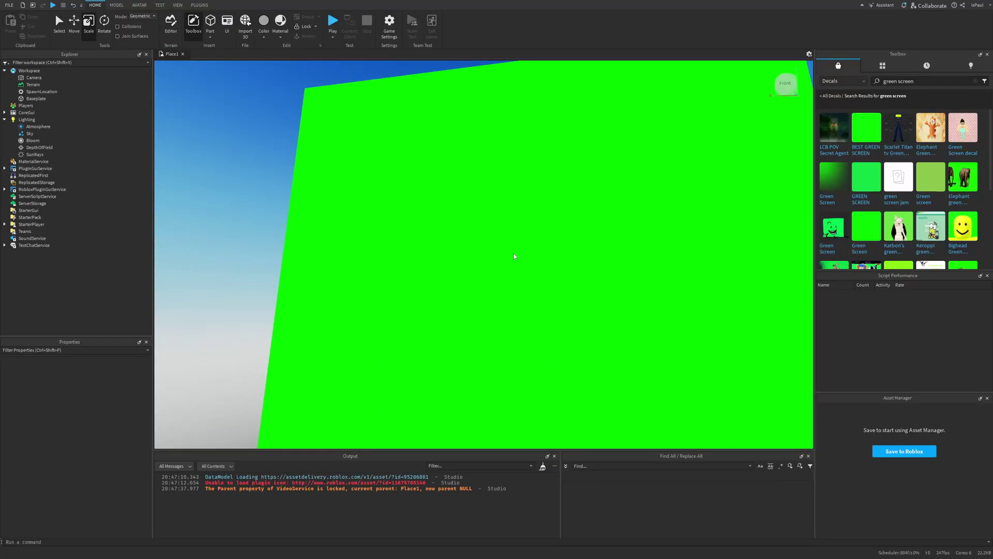
- Examine the skybox's green back face and its edges from different viewing angles
{"action": "right_click", "coordinate": [720, 137]}
{"action": "right_click", "coordinate": [817, 153]}
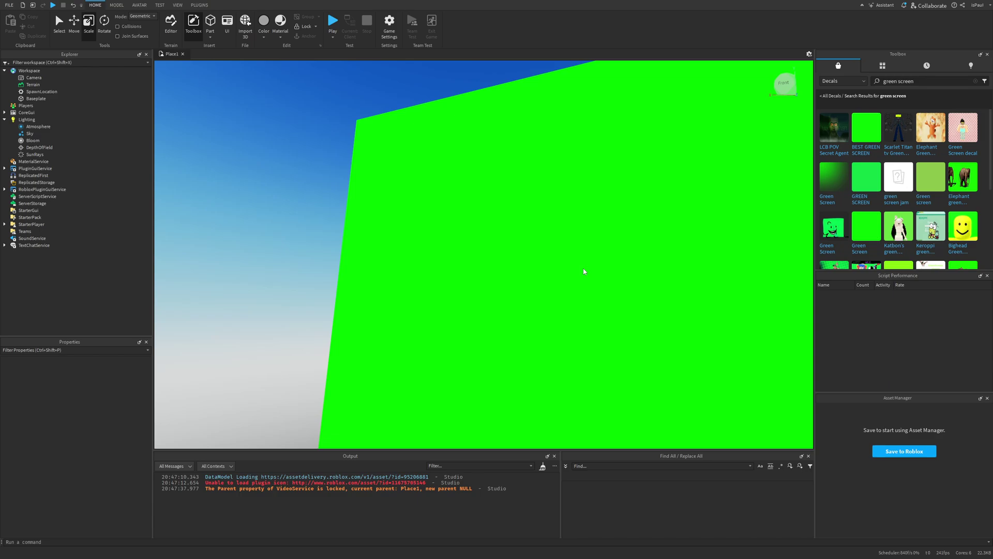
{"action": "right_click", "coordinate": [444, 260]}
{"action": "right_click", "coordinate": [532, 264]}
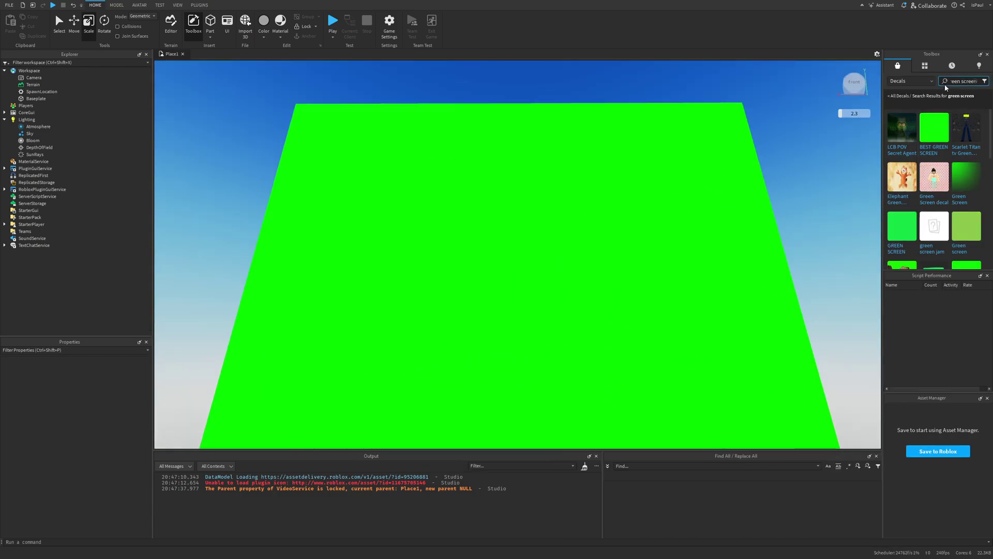
{"action": "left_click_drag", "start_coordinate": [750, 179], "coordinate": [530, 199]}
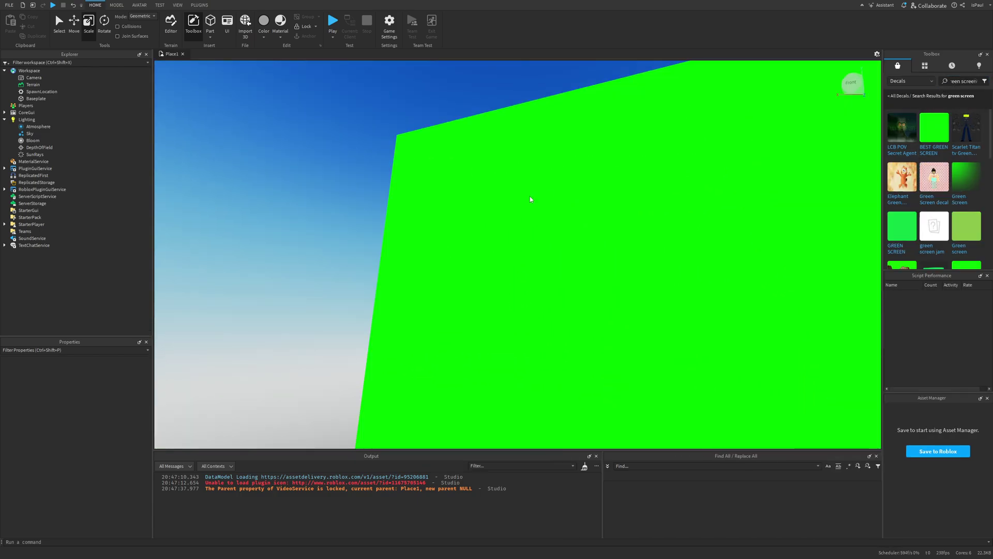
{"action": "right_click", "coordinate": [595, 234]}
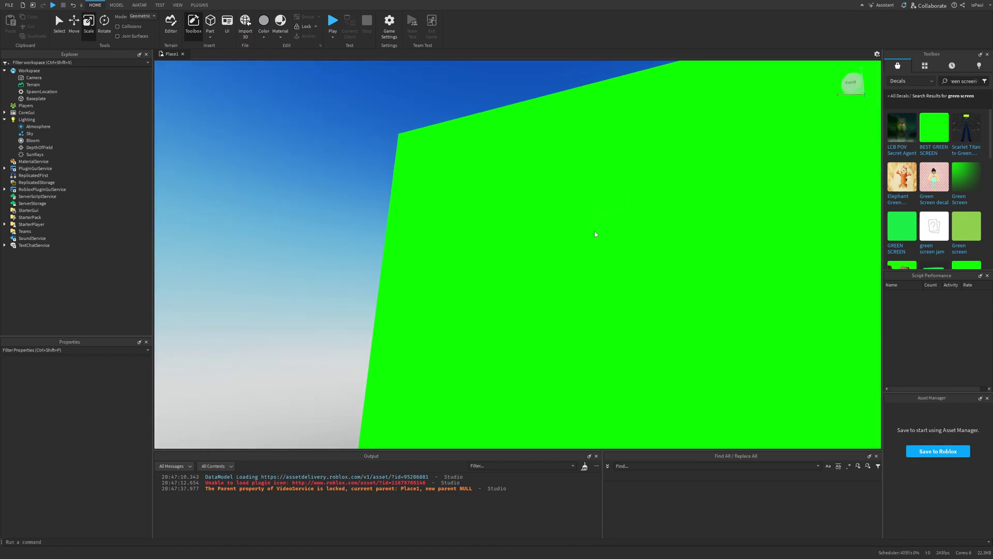
{"action": "left_click_drag", "start_coordinate": [595, 235], "coordinate": [492, 248]}
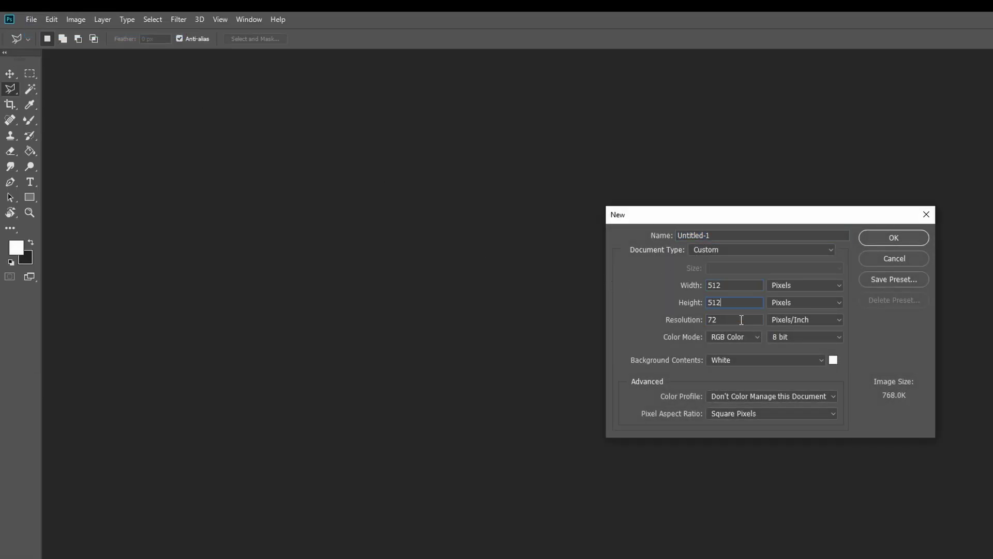
- Switch to Photoshop, create a 512 x 512 pixel document, and set the foreground color to RGB 0, 255, 0
{"action": "left_click", "coordinate": [890, 239]}
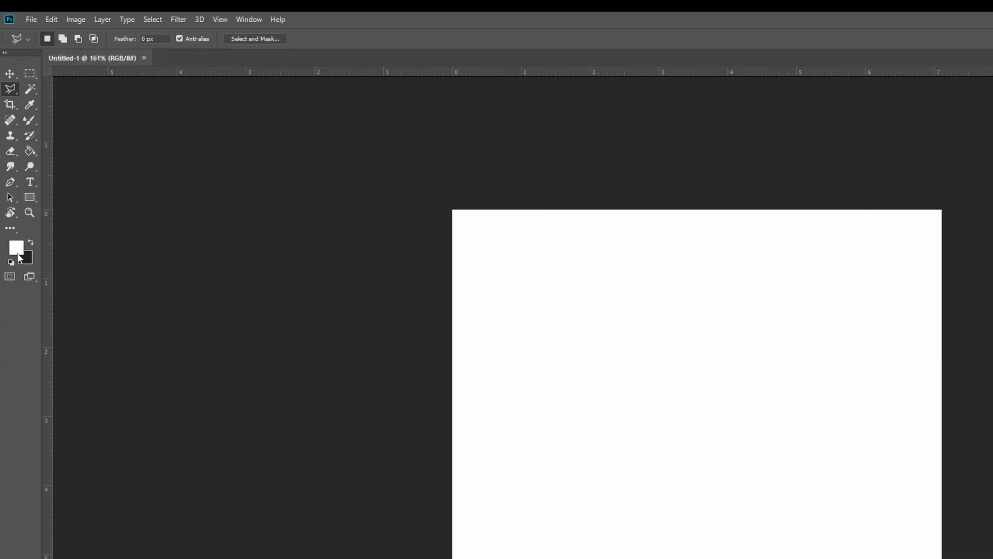
{"action": "key", "text": "i"}
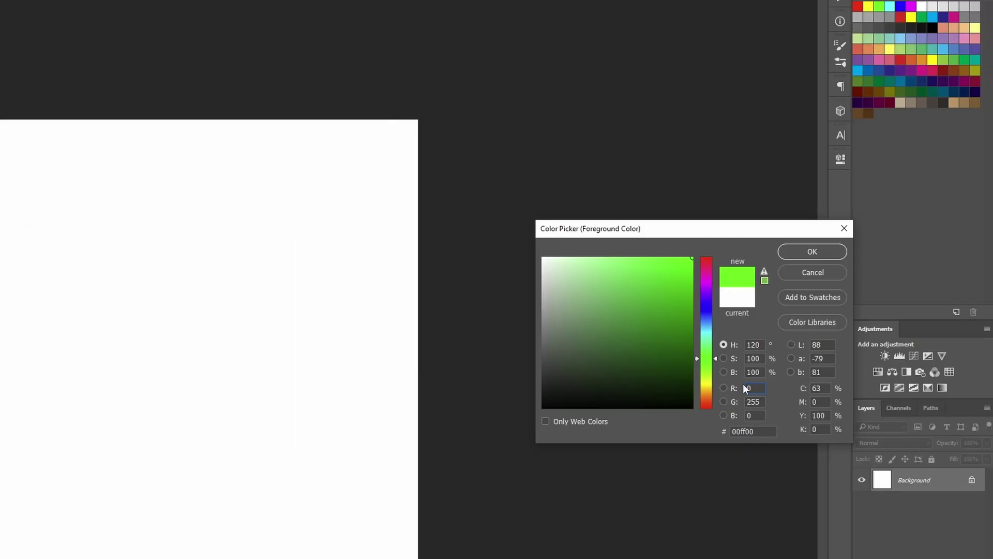
{"action": "left_click", "coordinate": [763, 404]}
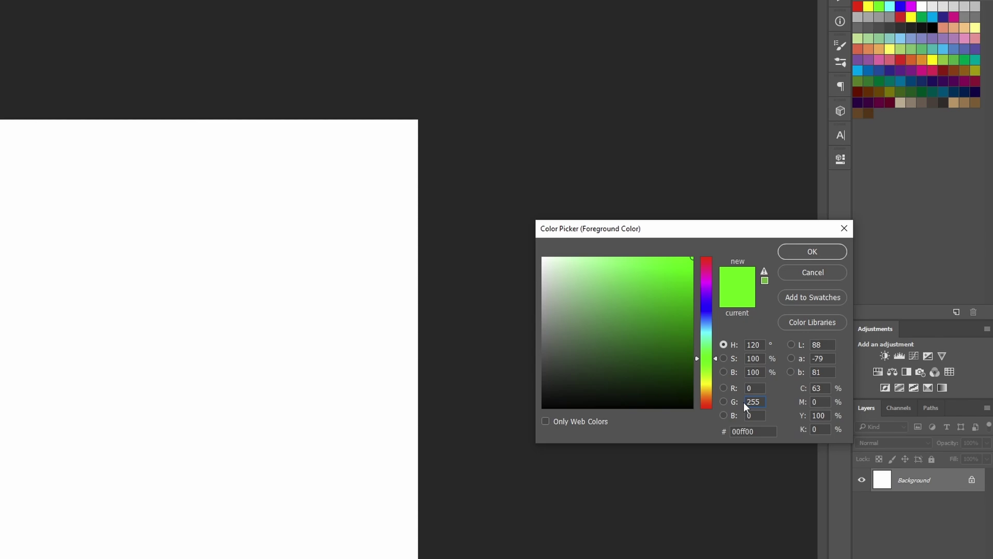
{"action": "key", "text": "Return"}
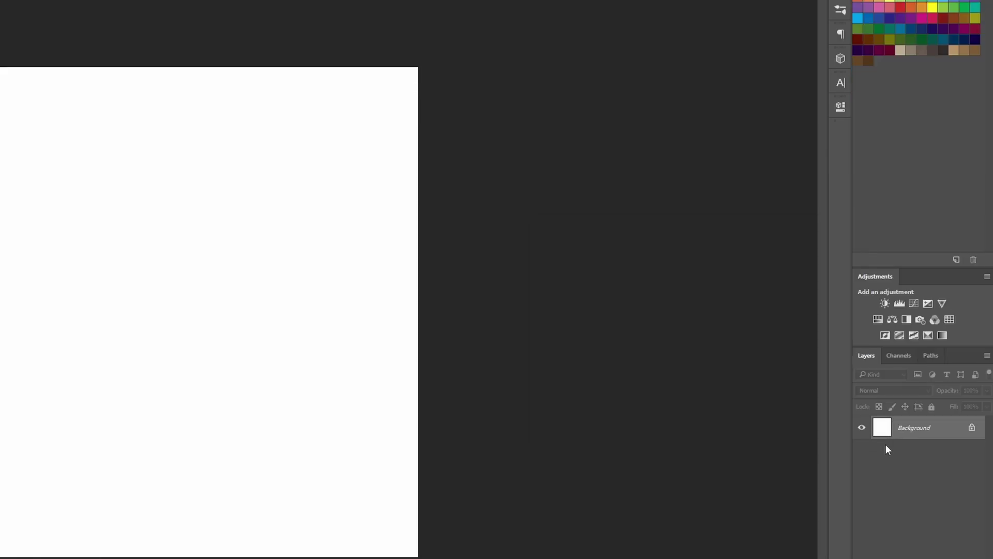
- Unlock the Background layer and fill the canvas with the green foreground color
{"action": "left_click", "coordinate": [971, 428]}
{"action": "left_click", "coordinate": [310, 365]}
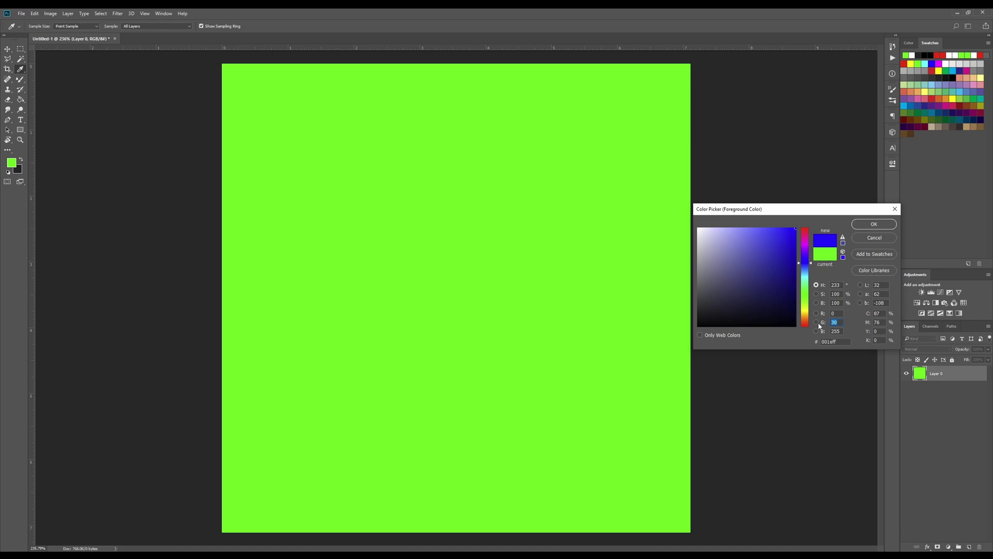
- Try a blue fill on the canvas and preview a green hue as the foreground color
{"action": "left_click", "coordinate": [475, 275]}
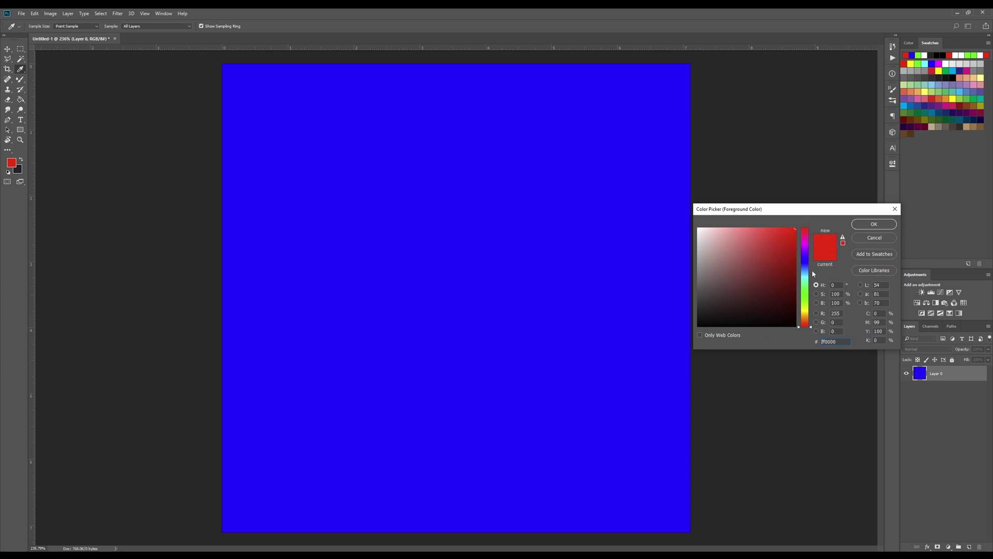
{"action": "left_click_drag", "start_coordinate": [813, 274], "coordinate": [814, 296]}
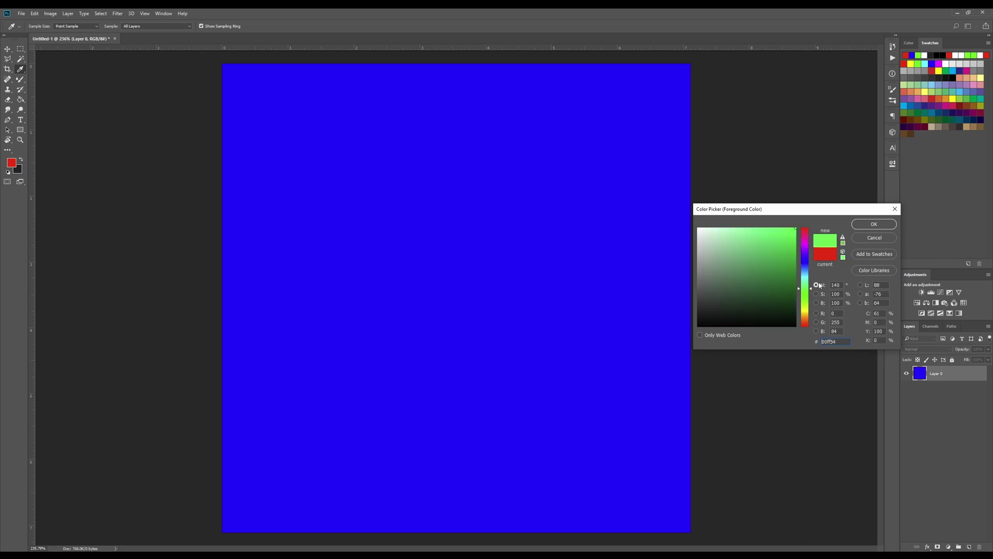
{"action": "left_click", "coordinate": [871, 238]}
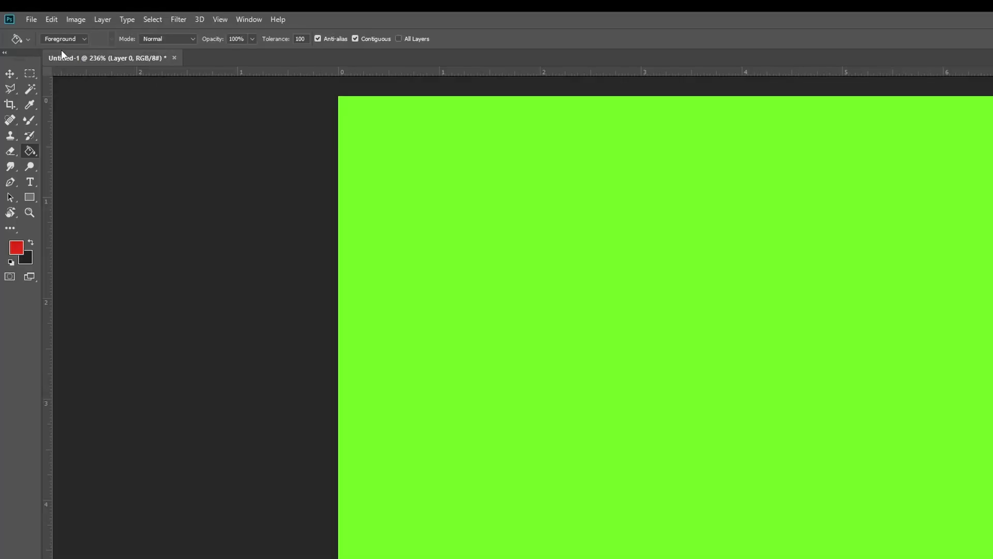
- Export the solid green canvas as an image file
{"action": "left_click", "coordinate": [32, 21]}
{"action": "mouse_move", "coordinate": [88, 178]}
{"action": "left_click", "coordinate": [222, 181]}
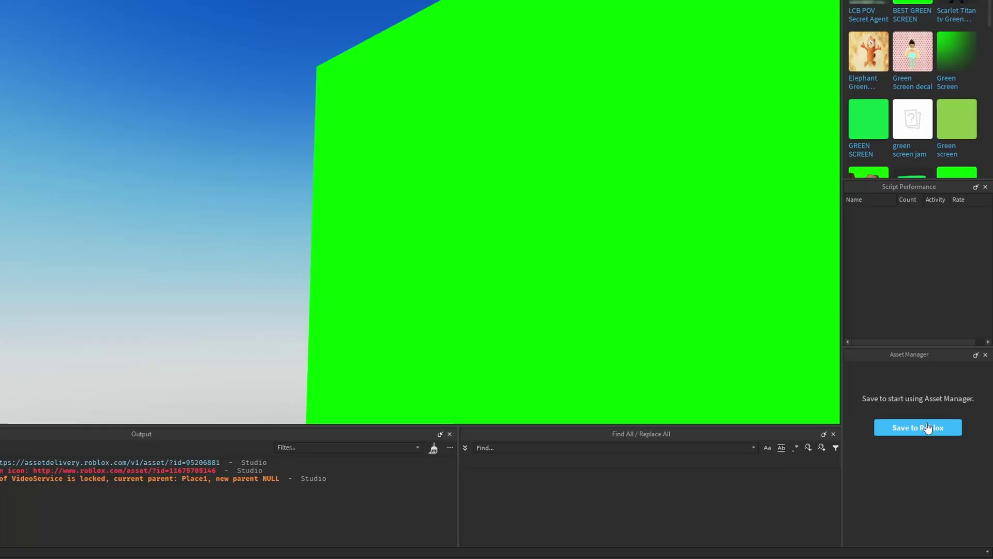
- Switch to Roblox Studio and save the place to Roblox under the name green
{"action": "left_click", "coordinate": [928, 430]}
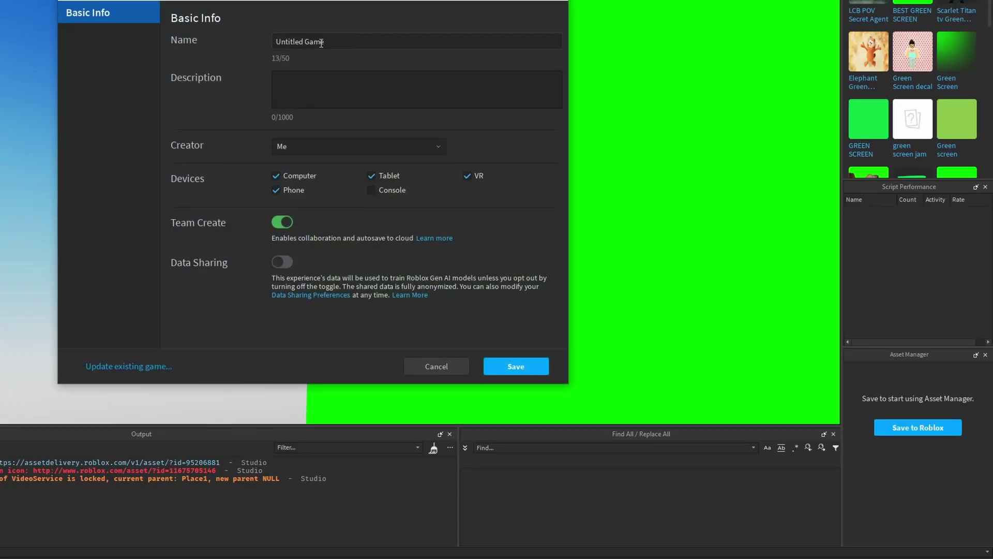
{"action": "left_click", "coordinate": [304, 42]}
{"action": "type", "text": "green"}
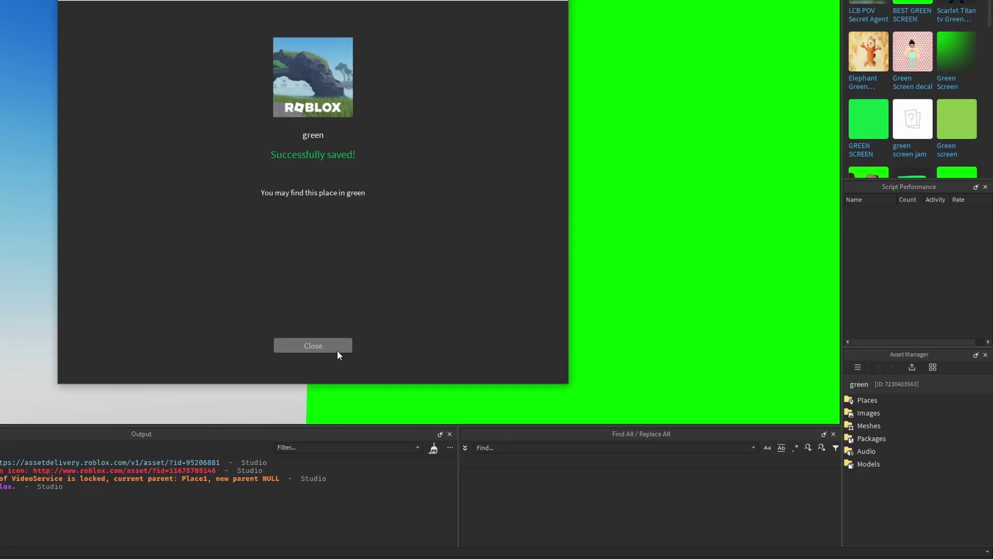
{"action": "left_click", "coordinate": [337, 349]}
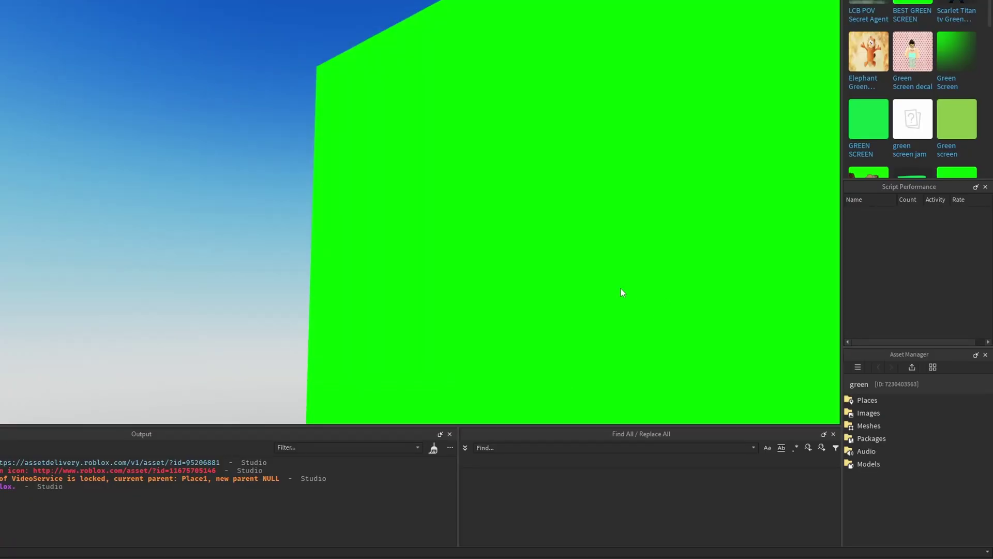
- Import the greenscreen image as an asset of the place and copy its asset ID
{"action": "left_click", "coordinate": [912, 369]}
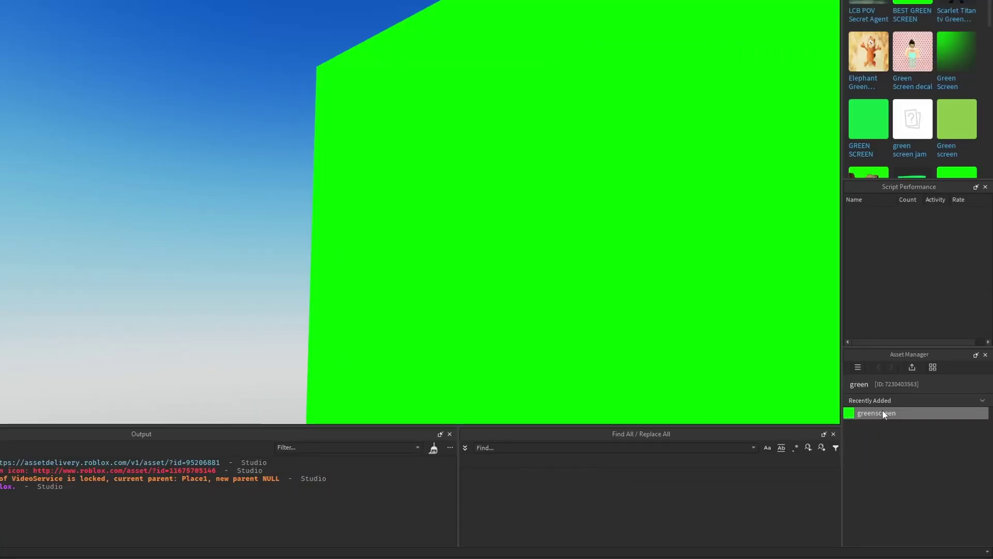
{"action": "left_click", "coordinate": [912, 439]}
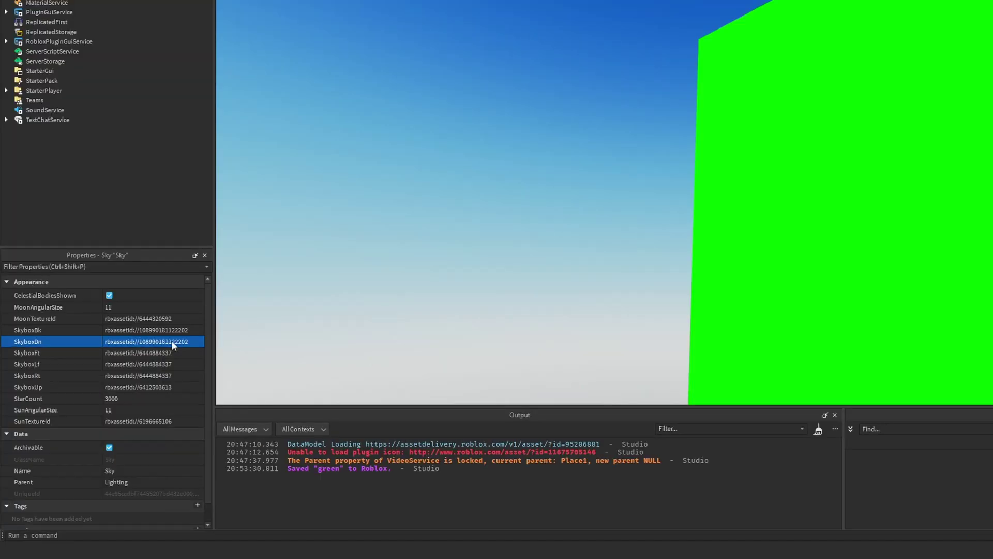
{"action": "left_click", "coordinate": [173, 350]}
{"action": "key", "text": "ctrl+v"}
{"action": "key", "text": "Return"}
{"action": "left_click", "coordinate": [175, 362]}
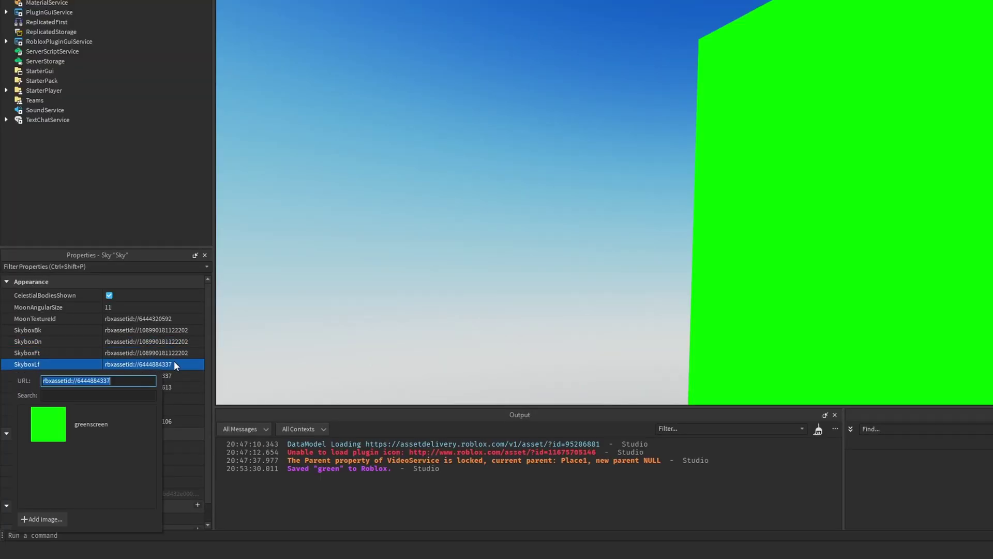
{"action": "key", "text": "ctrl+v"}
{"action": "key", "text": "Return"}
{"action": "left_click", "coordinate": [174, 372]}
{"action": "key", "text": "ctrl+v"}
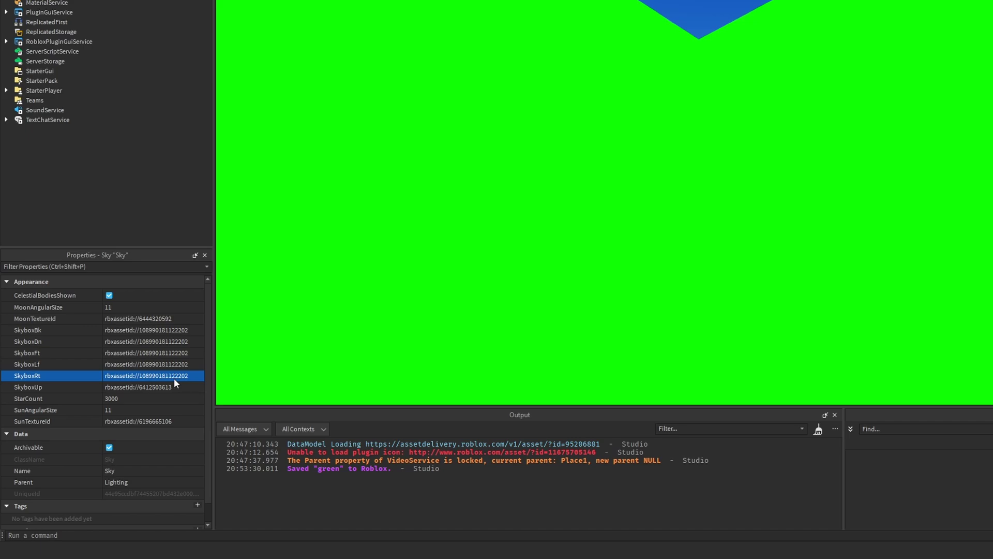
{"action": "left_click", "coordinate": [173, 383]}
{"action": "key", "text": "ctrl+v"}
- Start a playtest to check the avatar against the green skybox
{"action": "left_click", "coordinate": [758, 199]}
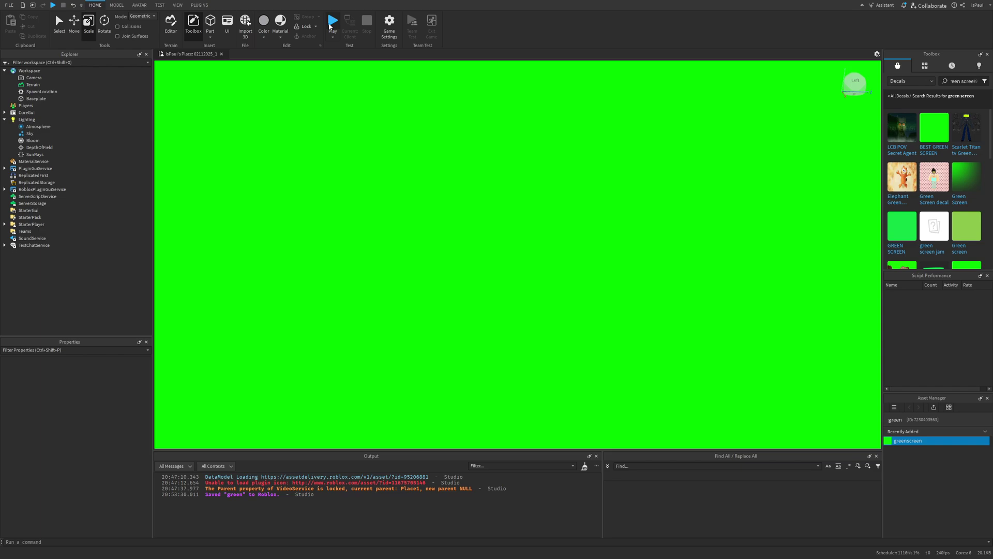
{"action": "left_click", "coordinate": [331, 23]}
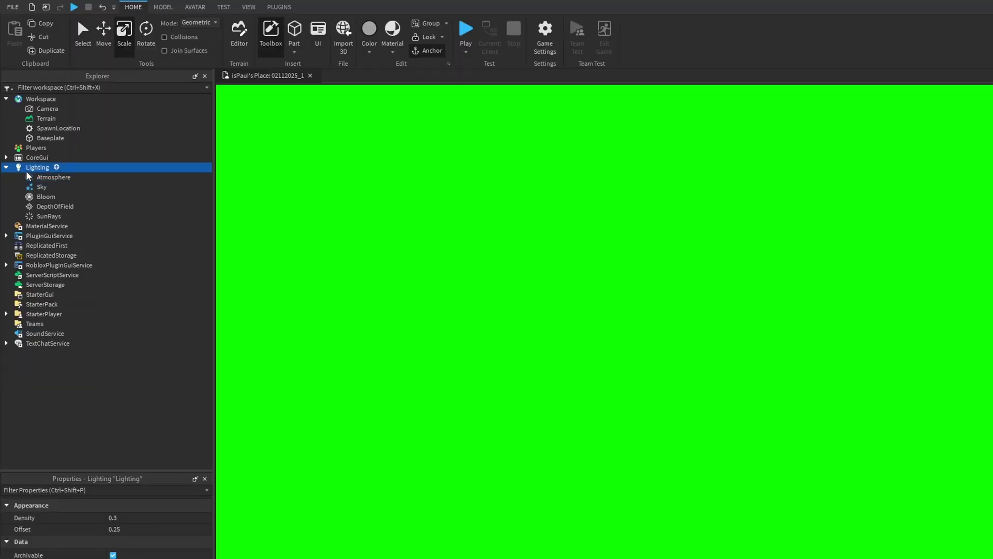
- Set the Ambient color of Lighting to 170, 170, 170
{"action": "left_click", "coordinate": [31, 177]}
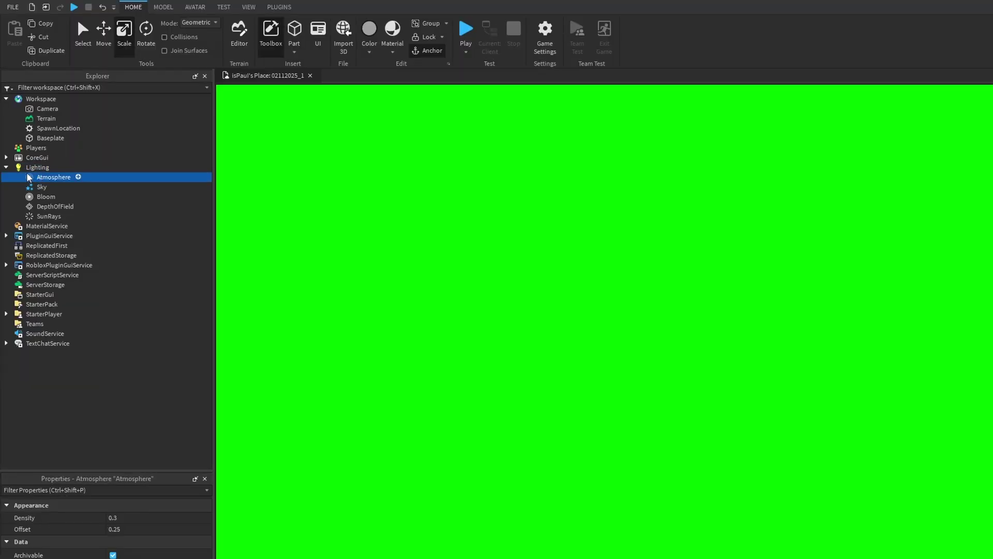
{"action": "left_click", "coordinate": [14, 168]}
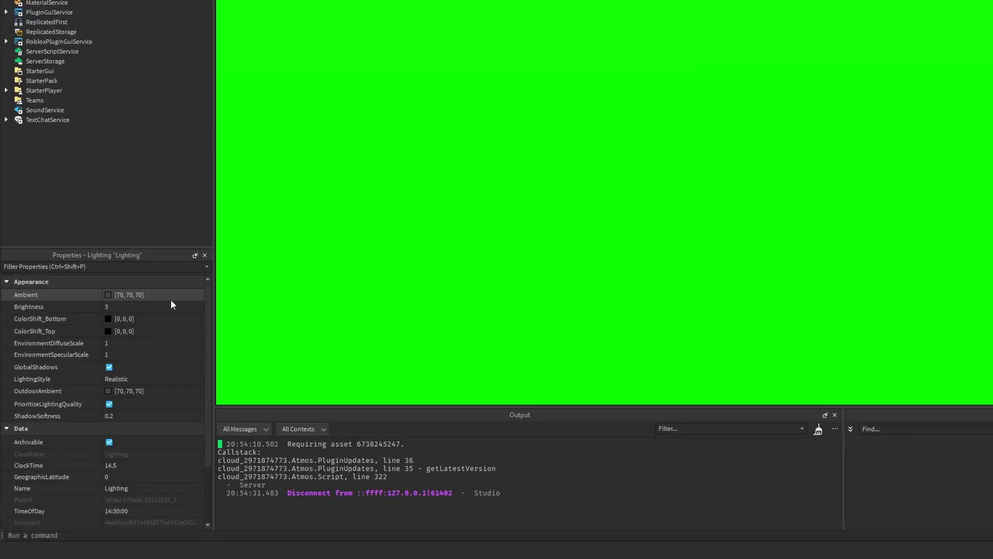
{"action": "left_click", "coordinate": [169, 517]}
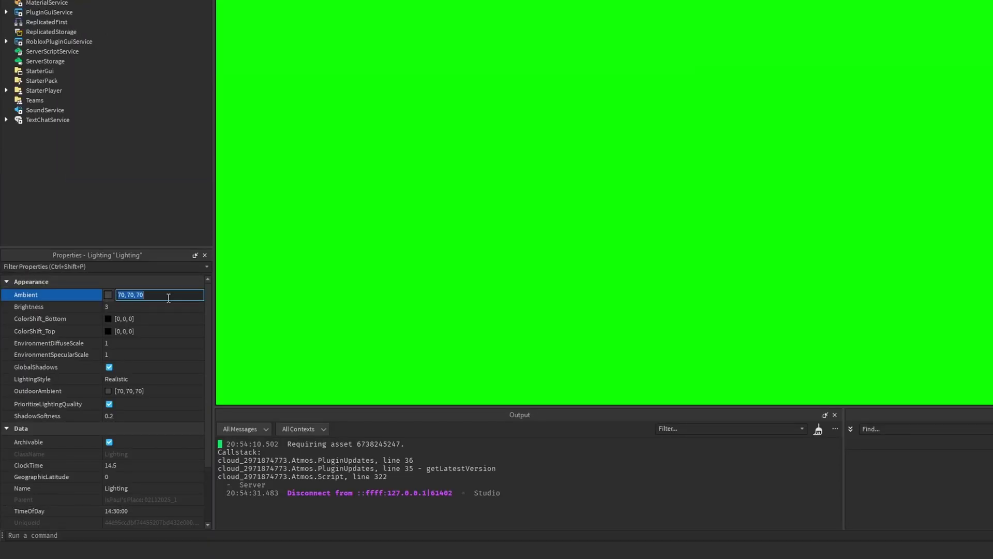
{"action": "type", "text": "170"}
{"action": "key", "text": "Return"}
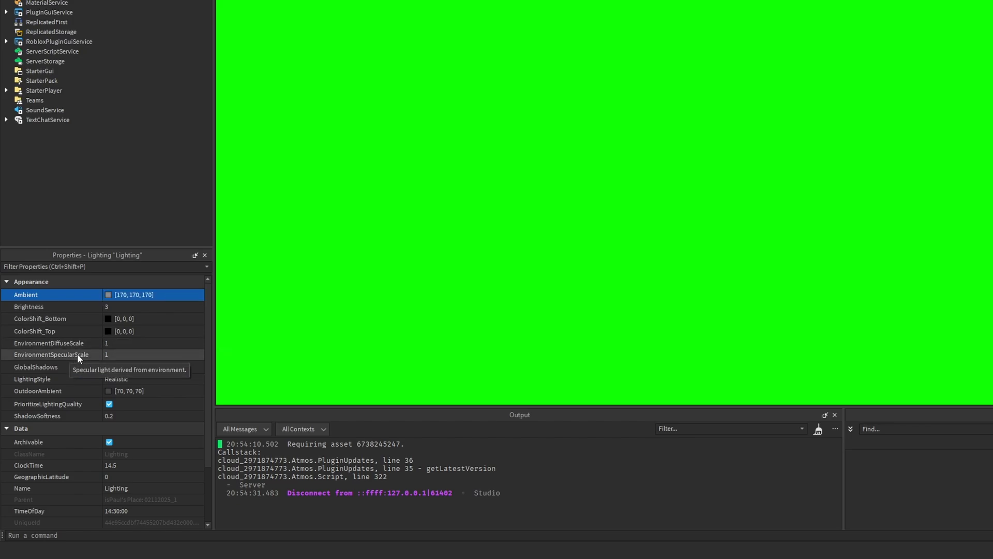
- Set EnvironmentSpecularScale and EnvironmentDiffuseScale of Lighting to 0
{"action": "left_click", "coordinate": [130, 355]}
{"action": "type", "text": "0"}
{"action": "key", "text": "Return"}
{"action": "left_click", "coordinate": [116, 343]}
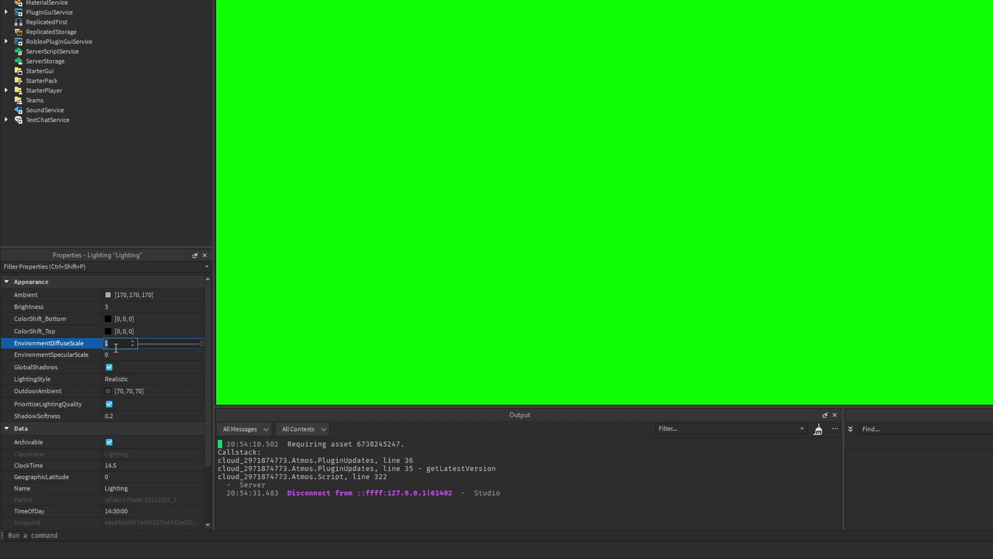
{"action": "type", "text": "0"}
{"action": "key", "text": "Return"}
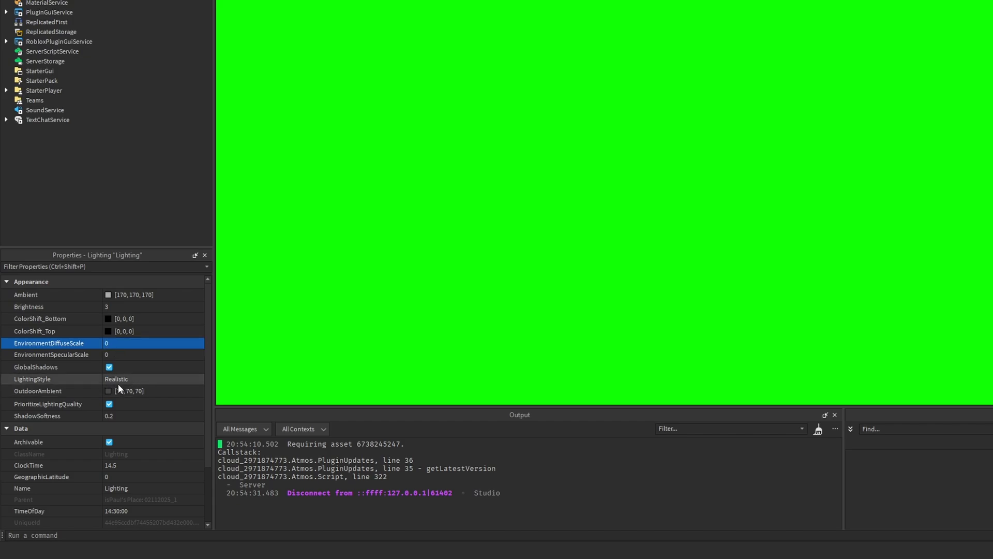
{"action": "scroll", "coordinate": [116, 385], "scroll_direction": "down", "scroll_amount": 3}
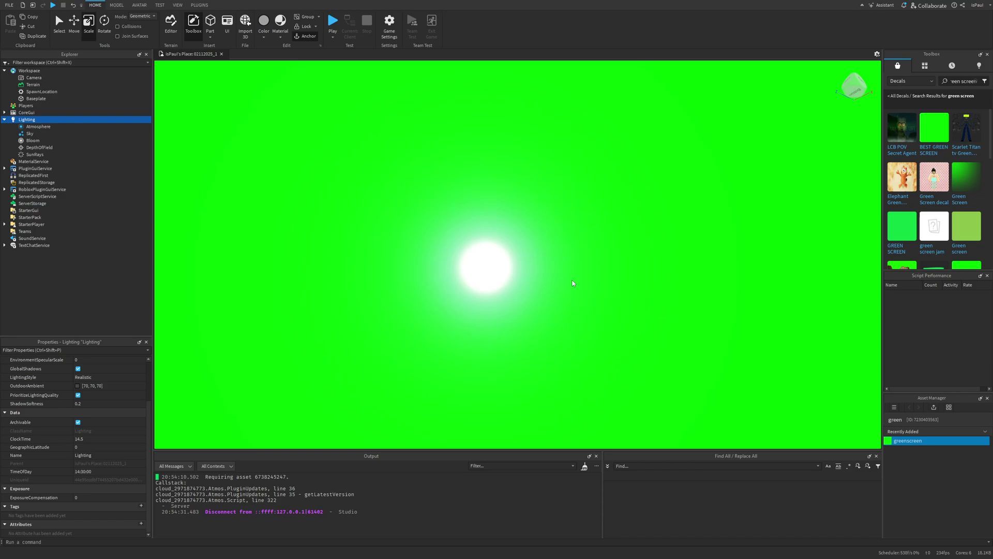
- Playtest the place, walking the avatar around to examine its lighting, the green background and the sun from several angles and distances, and end the test
{"action": "left_click_drag", "start_coordinate": [574, 281], "coordinate": [555, 283]}
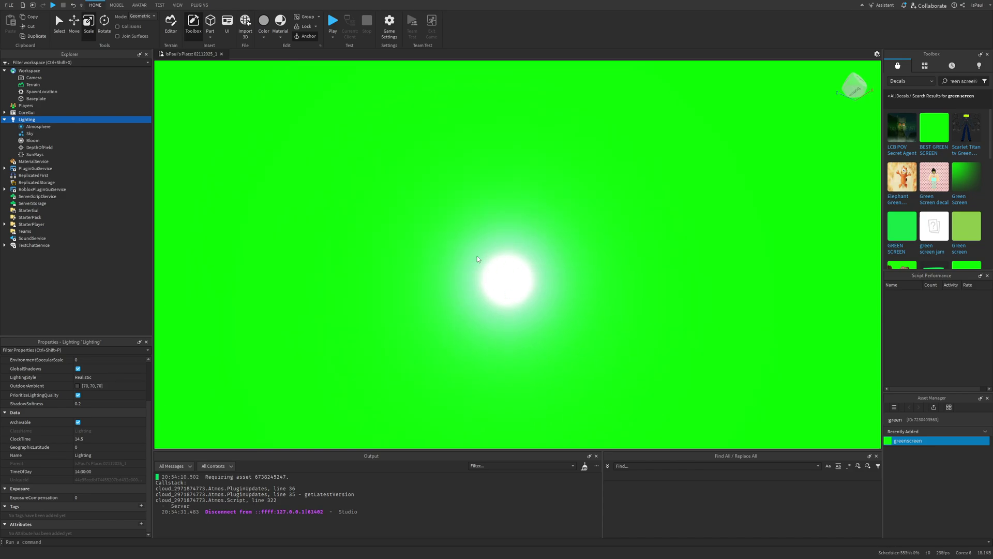
{"action": "left_click", "coordinate": [333, 24]}
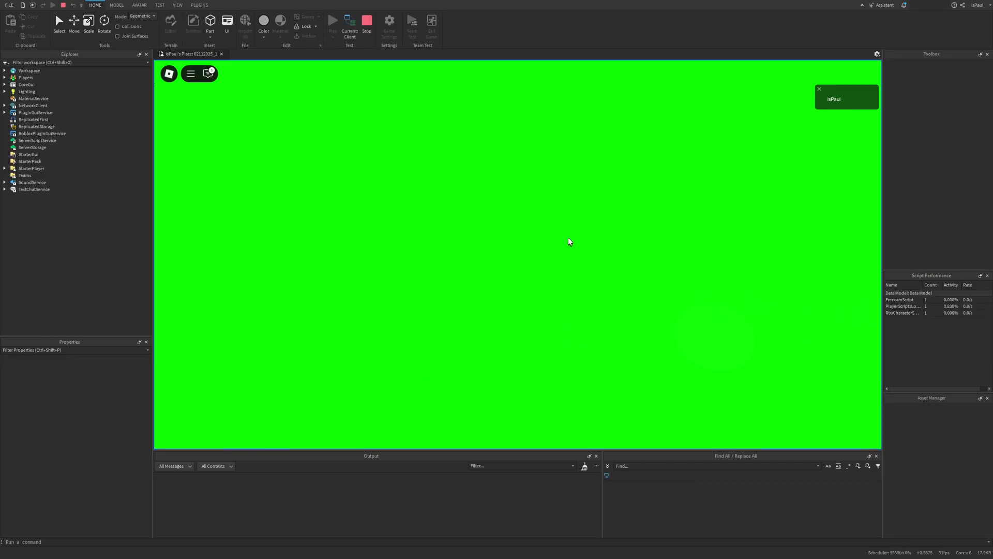
{"action": "key", "text": "d"}
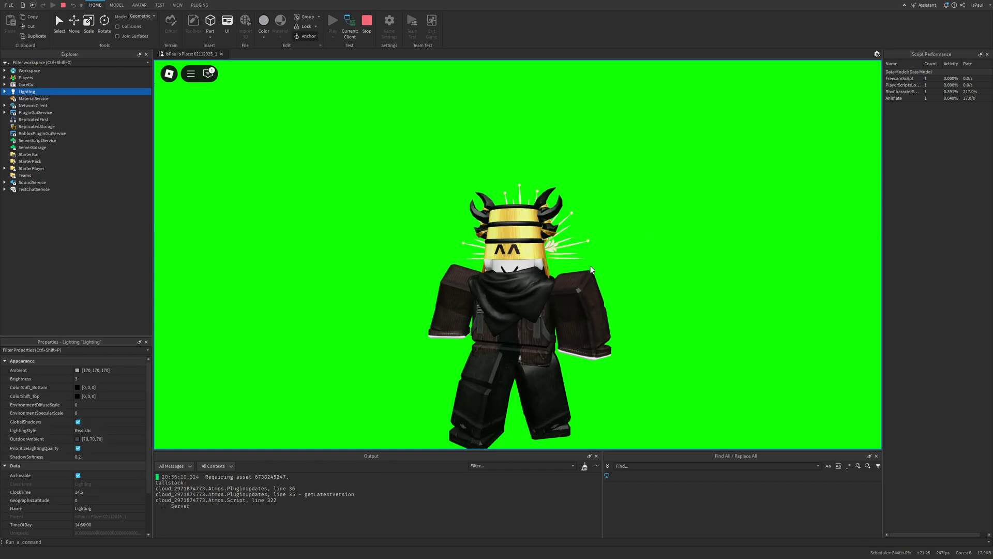
{"action": "key", "text": "w"}
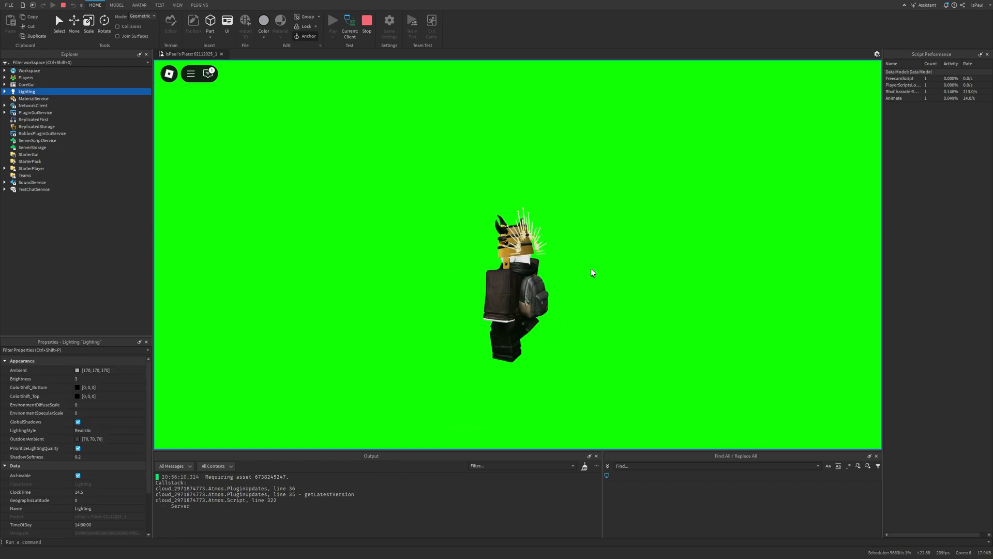
{"action": "key", "text": "s"}
{"action": "scroll", "coordinate": [595, 274], "scroll_direction": "down", "scroll_amount": 3}
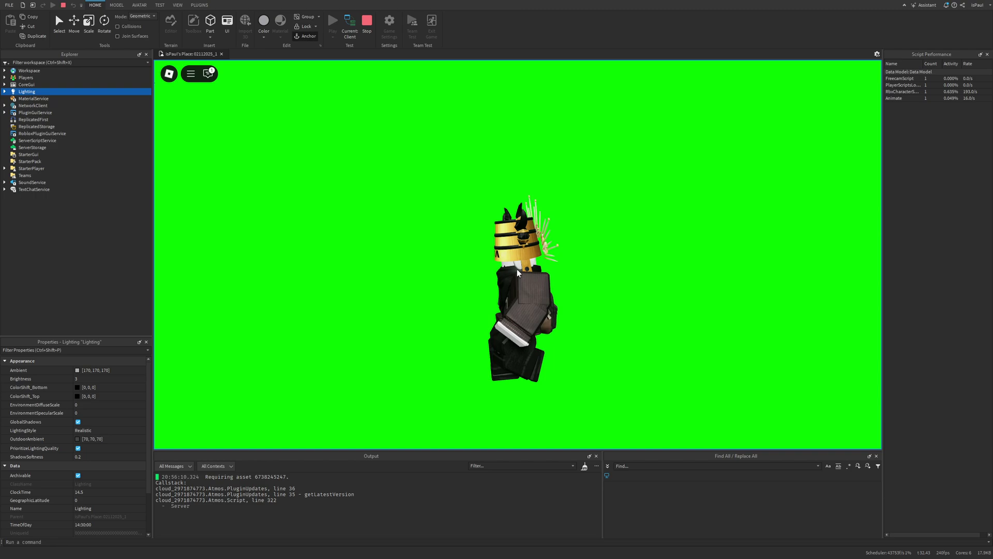
{"action": "scroll", "coordinate": [546, 279], "scroll_direction": "down", "scroll_amount": 1}
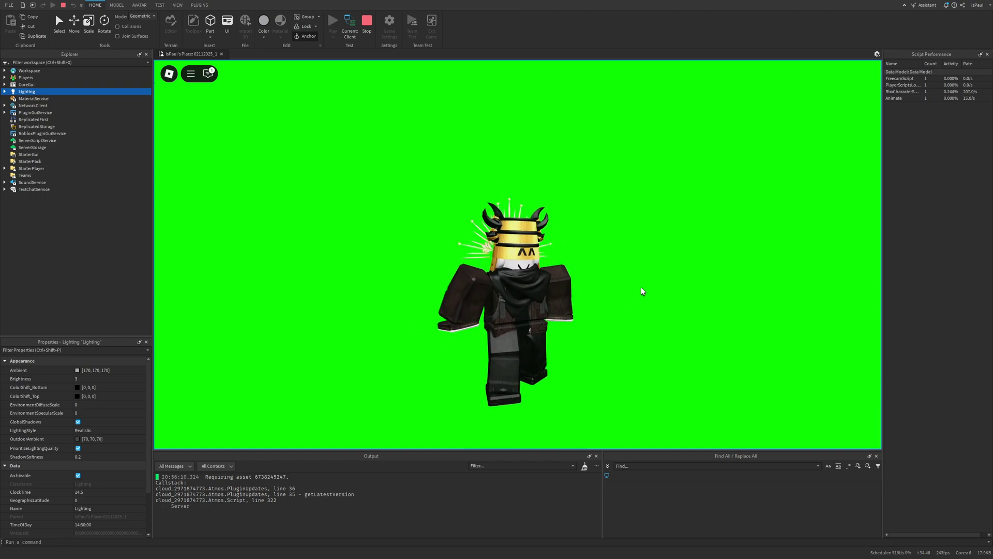
{"action": "key", "text": "d"}
{"action": "key", "text": "s"}
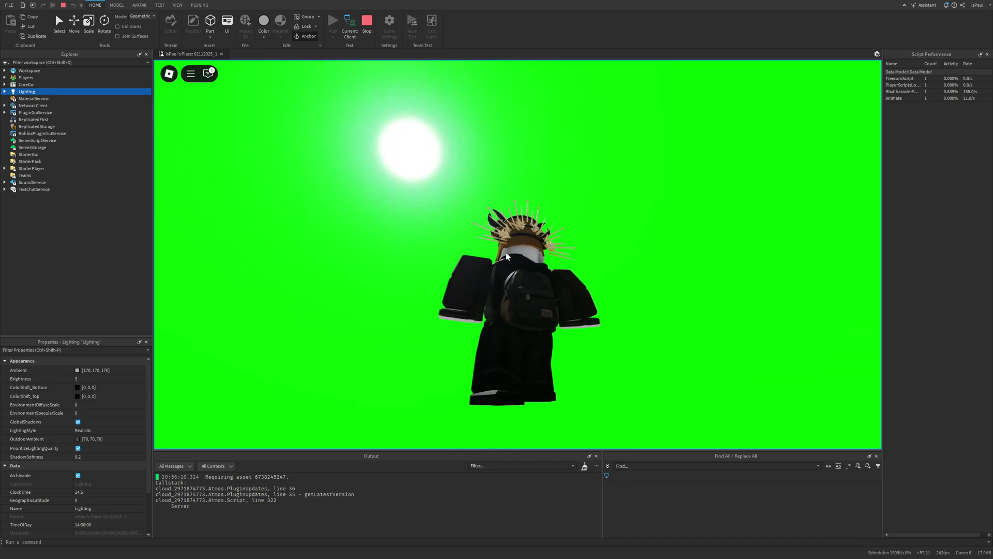
{"action": "left_click_drag", "start_coordinate": [401, 172], "coordinate": [415, 184]}
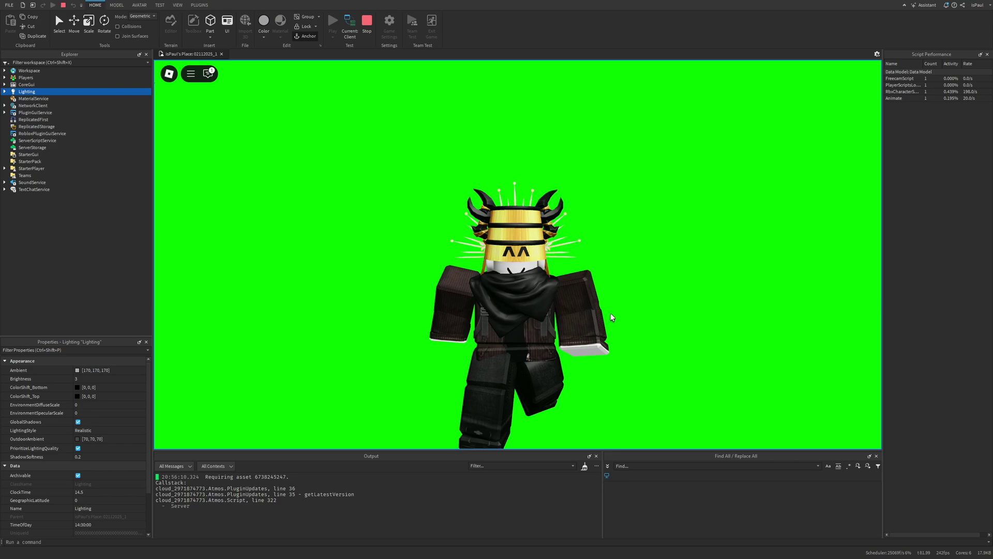
{"action": "scroll", "coordinate": [608, 309], "scroll_direction": "down", "scroll_amount": 3}
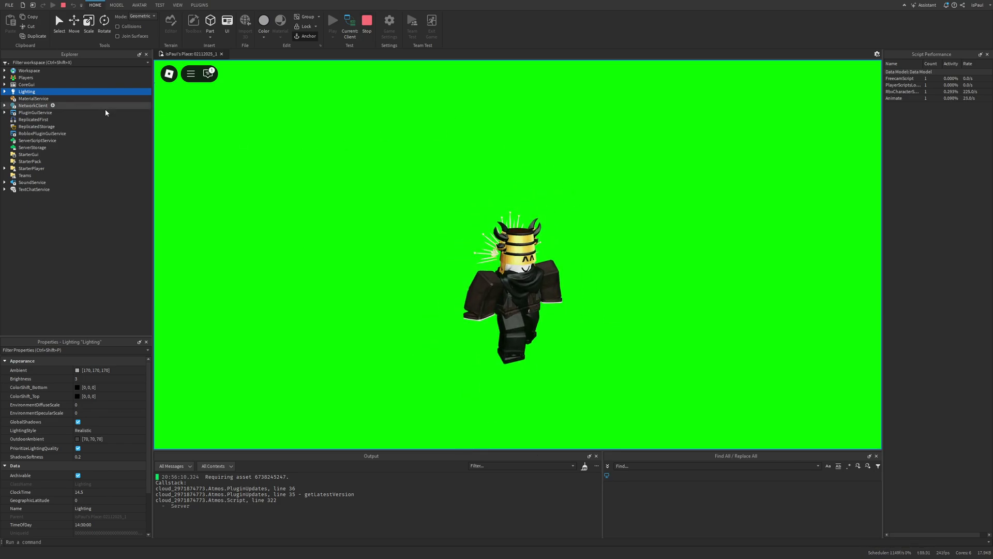
{"action": "key", "text": "w"}
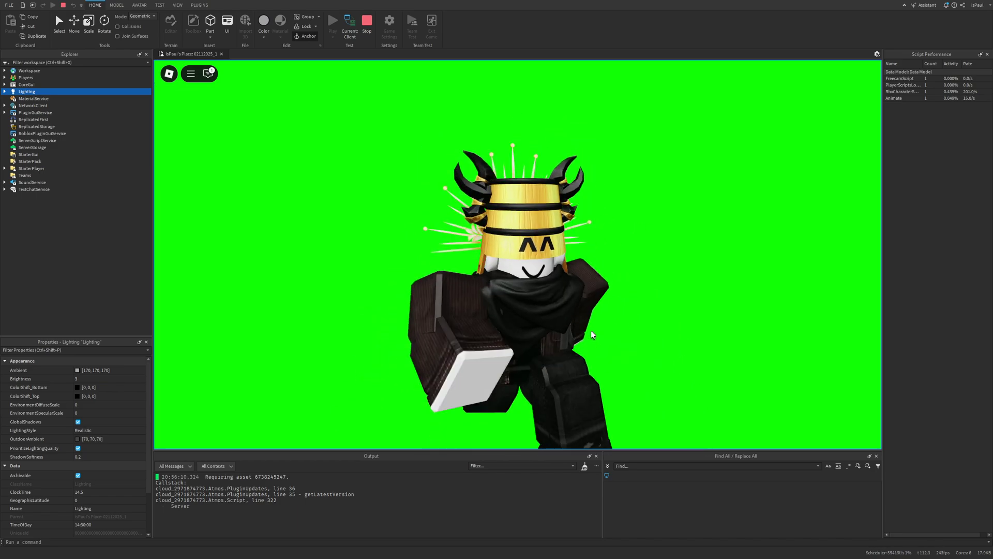
{"action": "scroll", "coordinate": [592, 335], "scroll_direction": "down", "scroll_amount": 5}
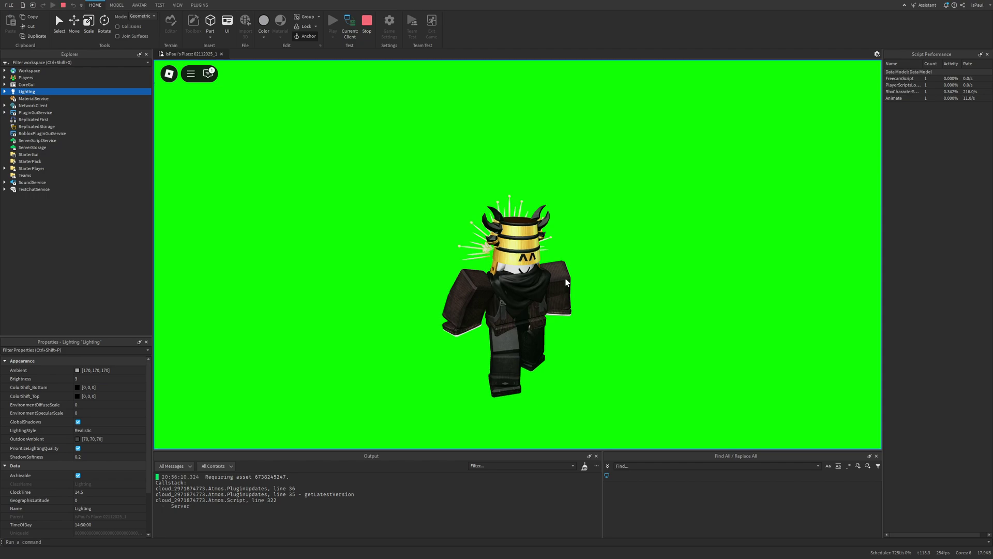
{"action": "key", "text": "shift+F5"}
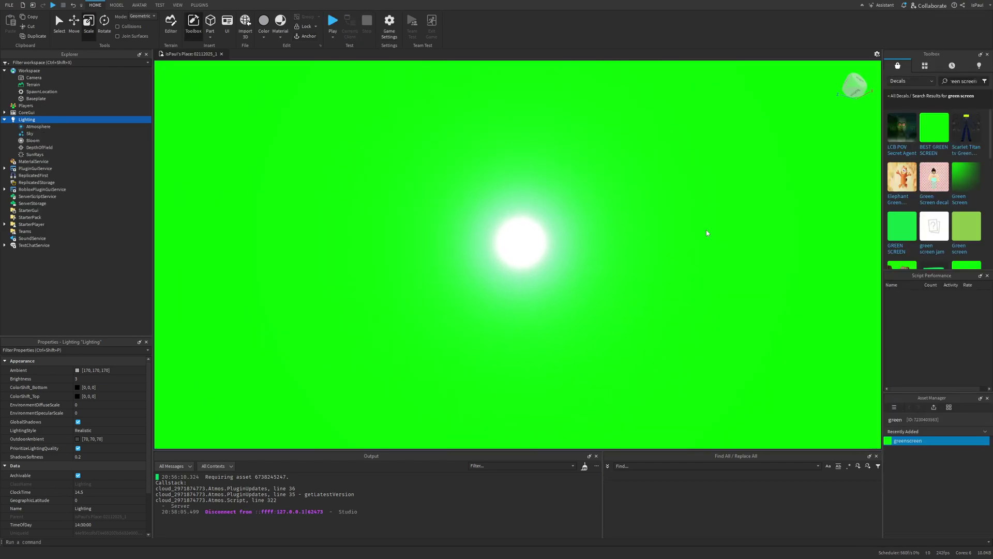
- Publish the place to Roblox, and switch to Creator Hub to open the options of the green experience
{"action": "left_click", "coordinate": [9, 5]}
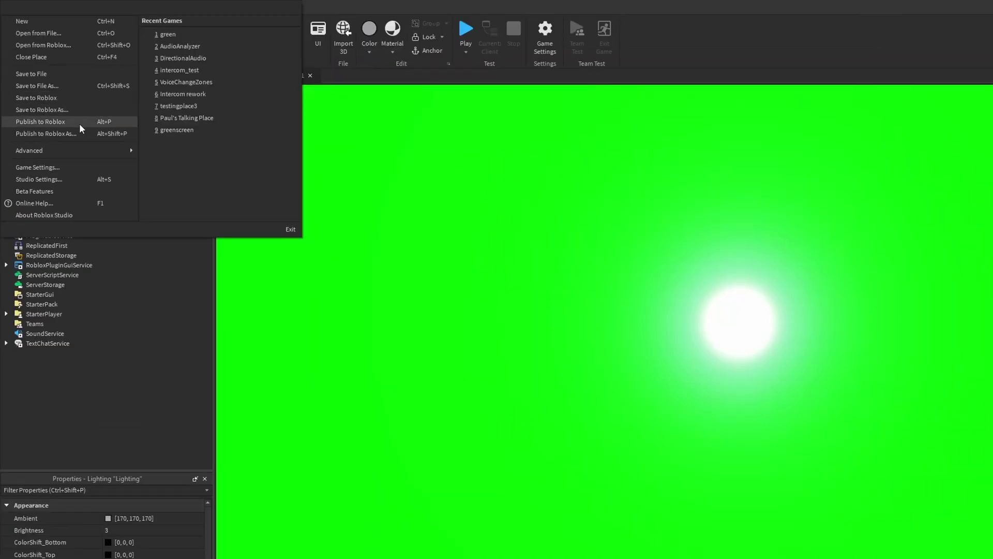
{"action": "left_click", "coordinate": [79, 123]}
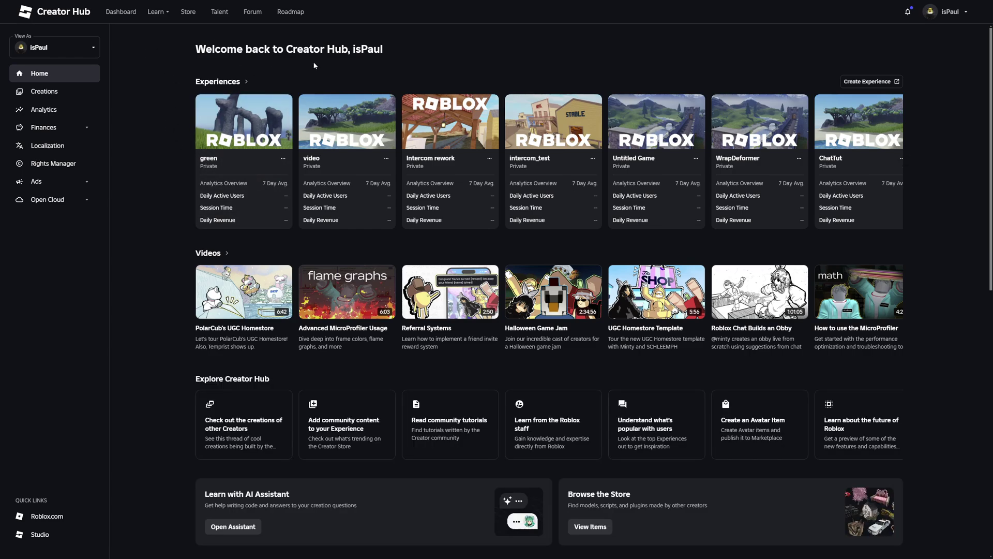
{"action": "left_click", "coordinate": [283, 158]}
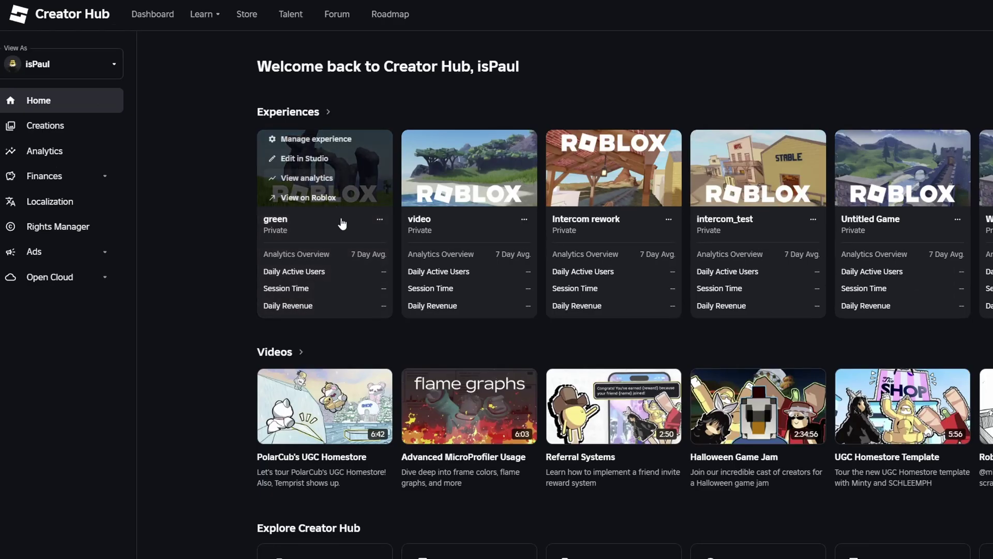
- Open the green experience's overview, view it on Roblox and launch it
{"action": "left_click", "coordinate": [252, 168]}
{"action": "left_click", "coordinate": [252, 168]}
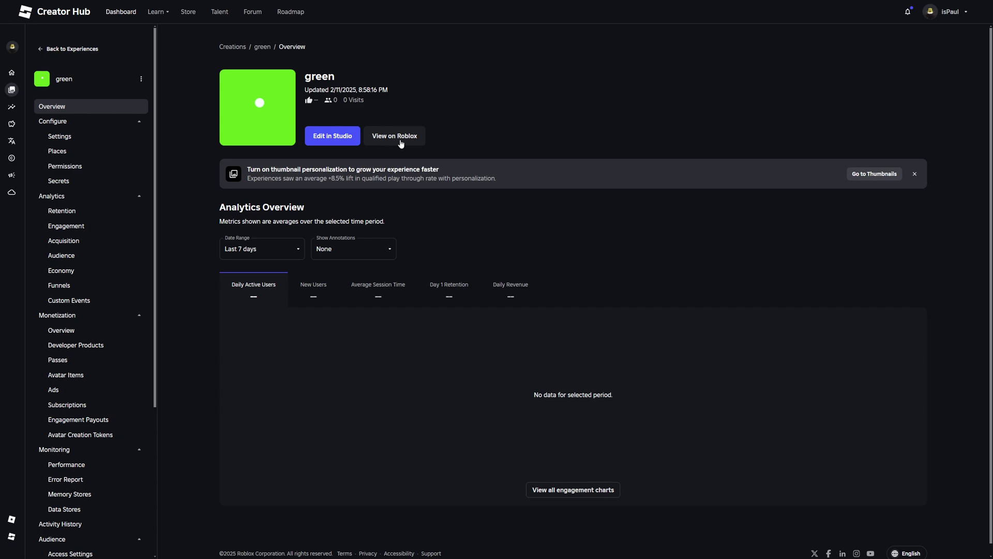
{"action": "left_click", "coordinate": [393, 137]}
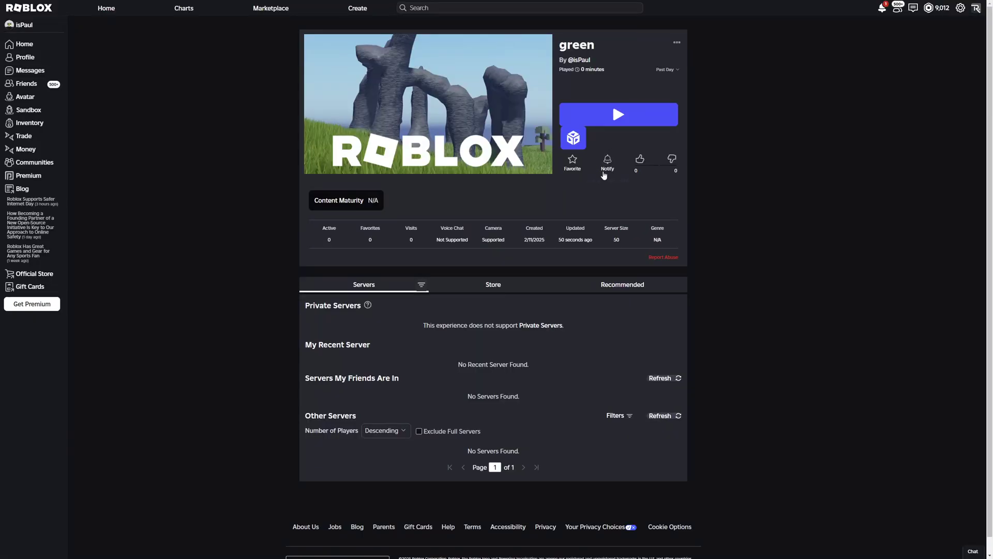
{"action": "left_click", "coordinate": [617, 119]}
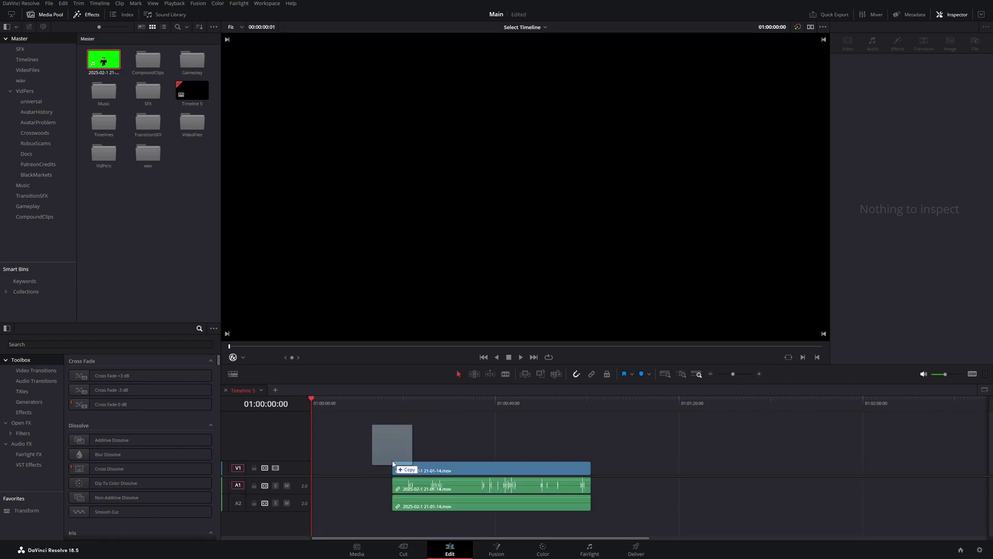
{"action": "left_click_drag", "start_coordinate": [404, 463], "coordinate": [321, 456]}
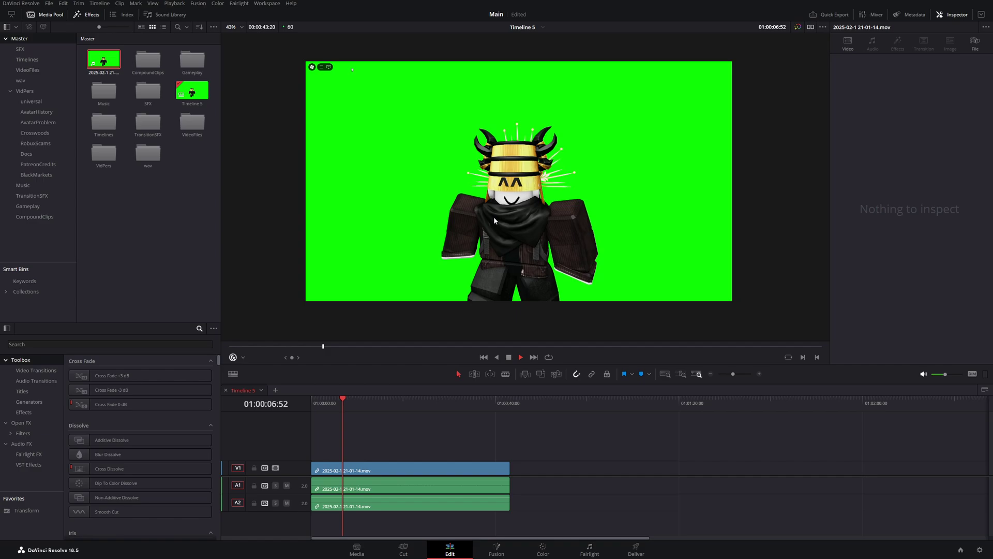
{"action": "left_click_drag", "start_coordinate": [540, 521], "coordinate": [388, 482]}
{"action": "key", "text": "Delete"}
{"action": "key", "text": "Home"}
{"action": "scroll", "coordinate": [409, 179], "scroll_direction": "up", "scroll_amount": 4}
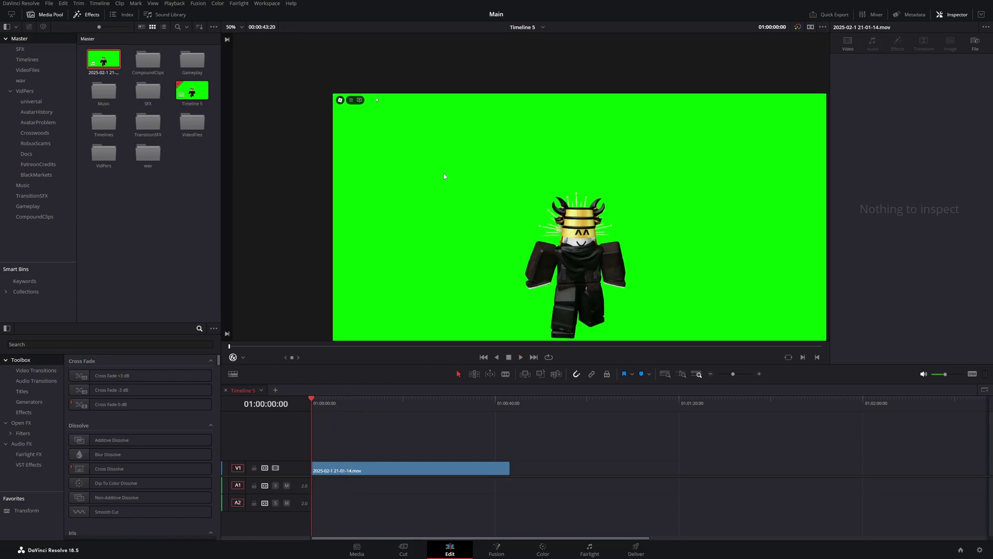
- Set the clip's Crop Top to 91 to cut off the Roblox interface buttons along the upper edge
{"action": "scroll", "coordinate": [402, 158], "scroll_direction": "up", "scroll_amount": 3}
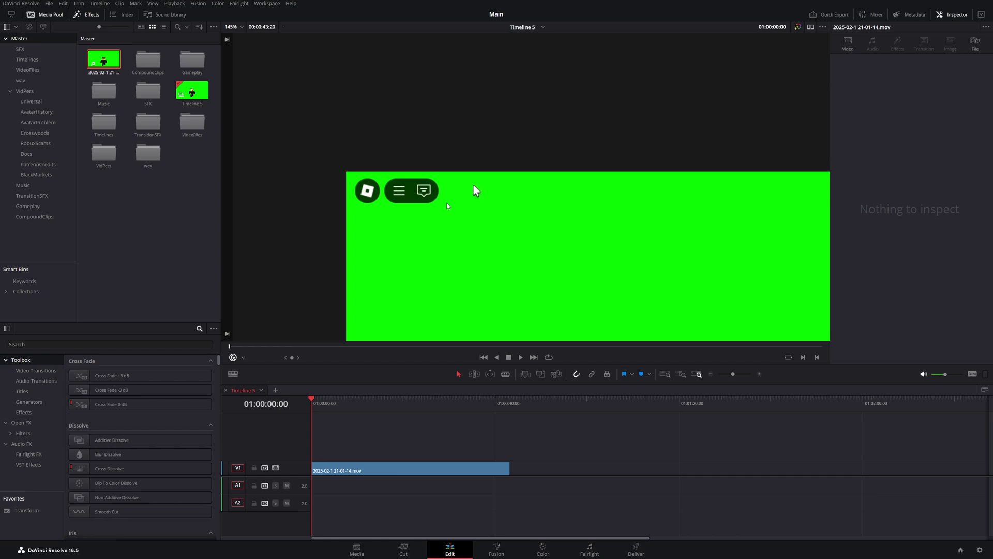
{"action": "scroll", "coordinate": [478, 186], "scroll_direction": "down", "scroll_amount": 5}
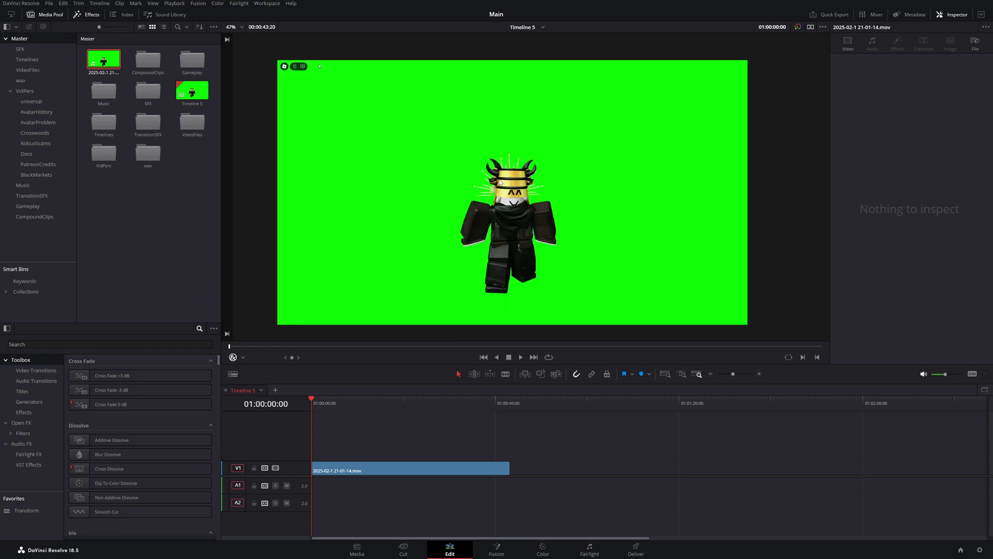
{"action": "left_click_drag", "start_coordinate": [446, 183], "coordinate": [447, 187]}
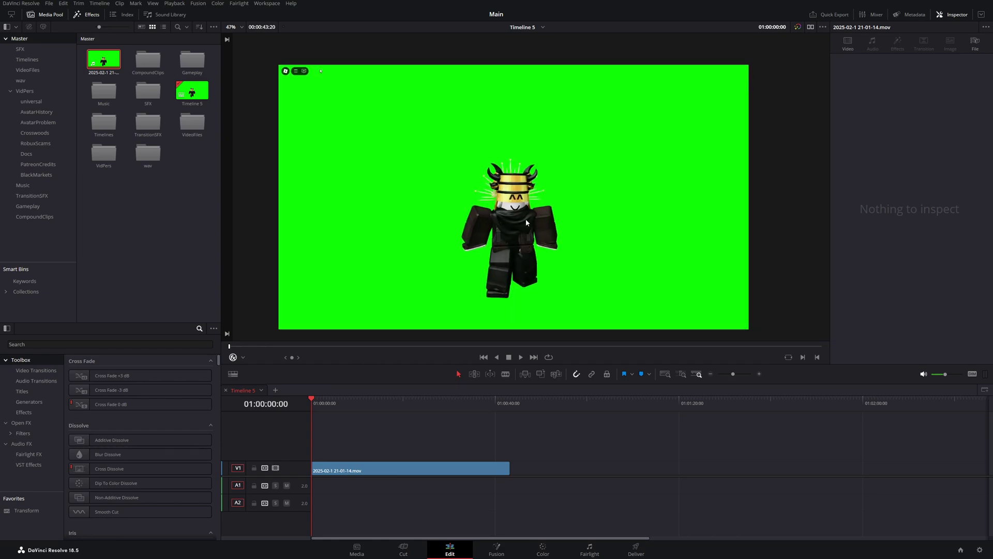
{"action": "left_click_drag", "start_coordinate": [380, 414], "coordinate": [432, 457]}
{"action": "key", "text": "Home"}
{"action": "scroll", "coordinate": [497, 271], "scroll_direction": "up", "scroll_amount": 1}
{"action": "left_click", "coordinate": [427, 464]}
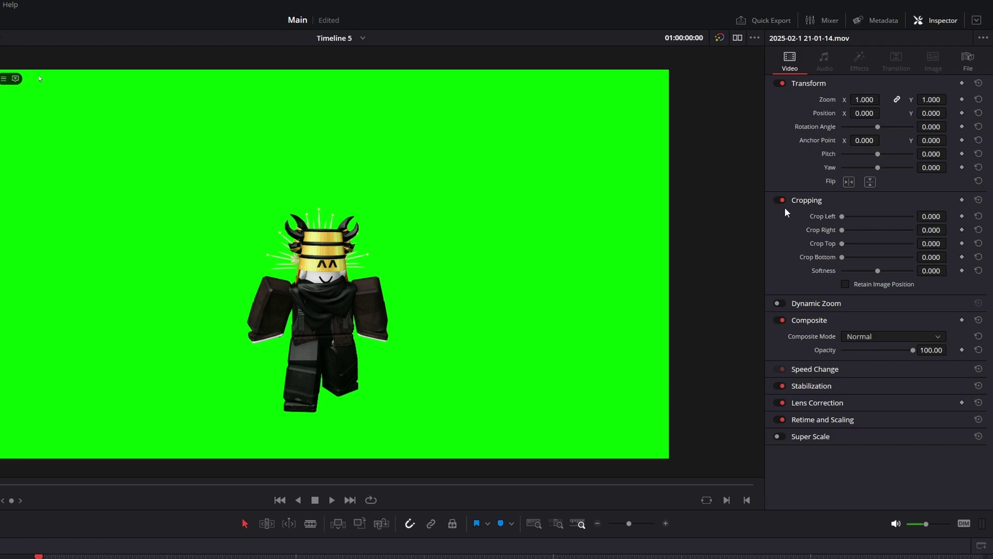
{"action": "left_click_drag", "start_coordinate": [842, 244], "coordinate": [865, 250]}
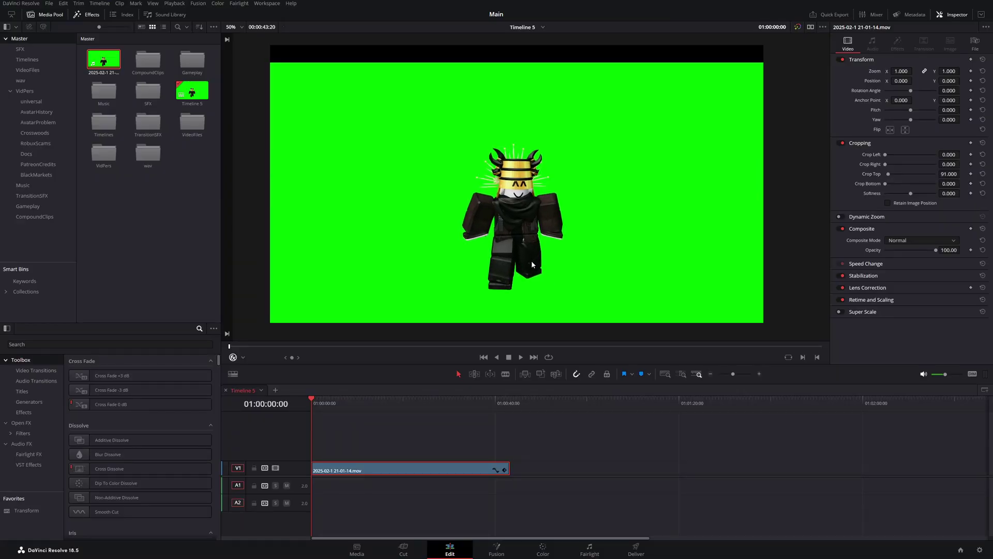
{"action": "scroll", "coordinate": [532, 261], "scroll_direction": "up", "scroll_amount": 3}
{"action": "scroll", "coordinate": [520, 255], "scroll_direction": "down", "scroll_amount": 4}
{"action": "scroll", "coordinate": [520, 253], "scroll_direction": "up", "scroll_amount": 2}
{"action": "scroll", "coordinate": [520, 252], "scroll_direction": "down", "scroll_amount": 1}
{"action": "left_click_drag", "start_coordinate": [524, 205], "coordinate": [516, 206]}
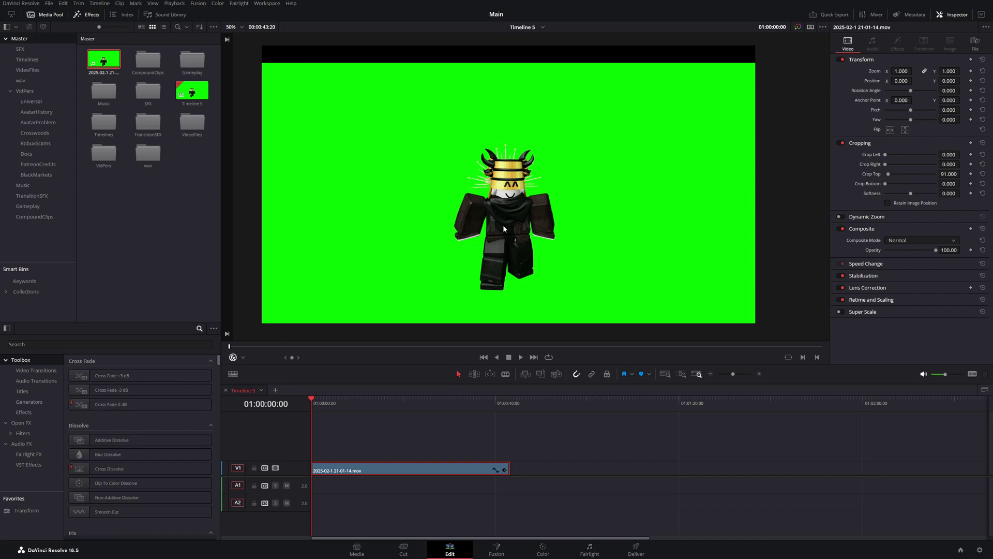
{"action": "scroll", "coordinate": [472, 189], "scroll_direction": "down", "scroll_amount": 1}
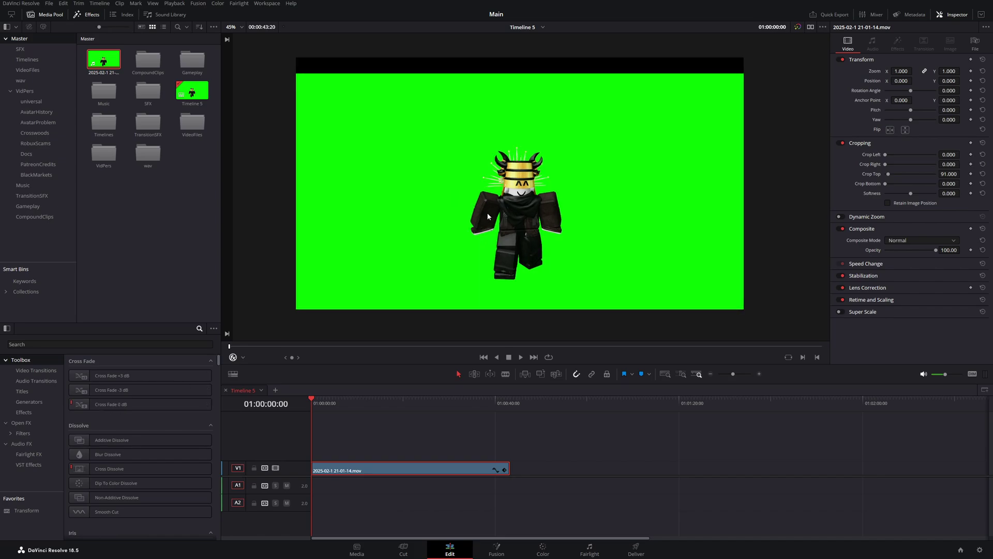
{"action": "scroll", "coordinate": [501, 207], "scroll_direction": "up", "scroll_amount": 1}
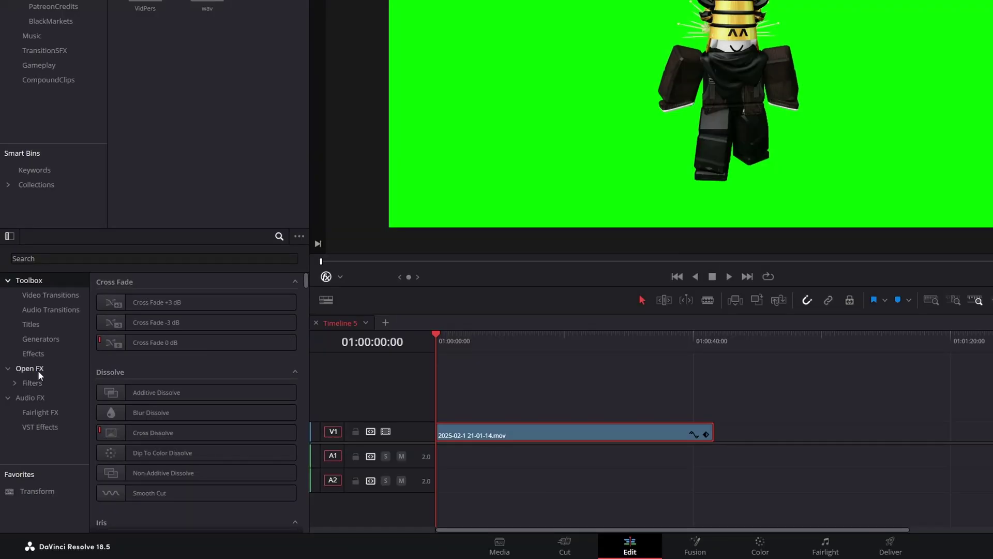
- Search the Open FX effects for "3d" and apply the 3D Keyer to the clip on V1
{"action": "left_click", "coordinate": [38, 371]}
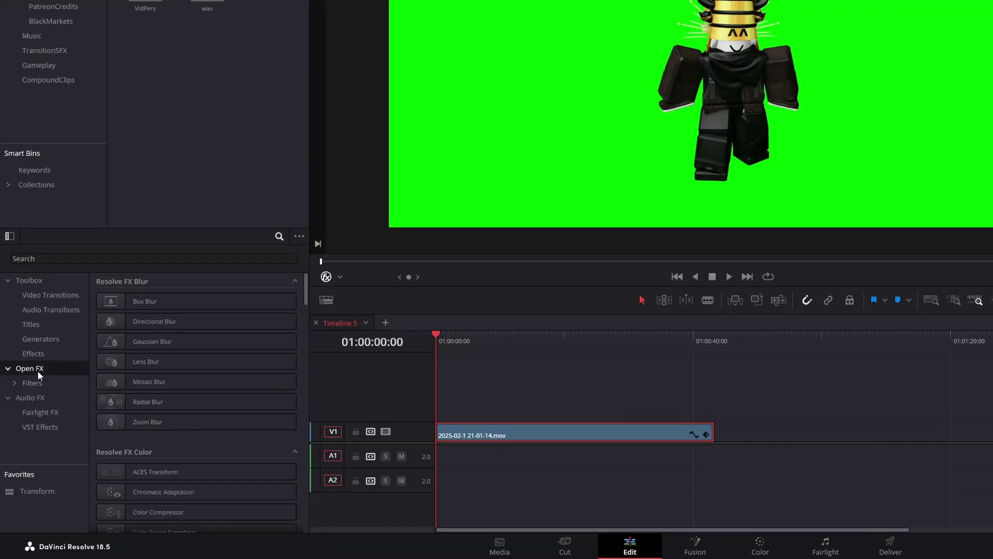
{"action": "left_click", "coordinate": [73, 259]}
{"action": "type", "text": "3d"}
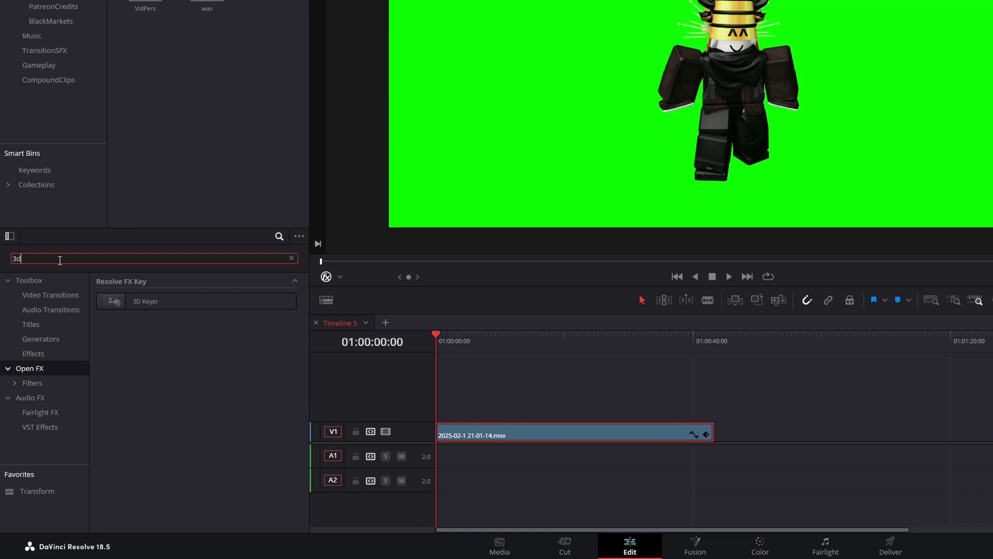
{"action": "left_click", "coordinate": [144, 360]}
{"action": "left_click_drag", "start_coordinate": [127, 308], "coordinate": [343, 421]}
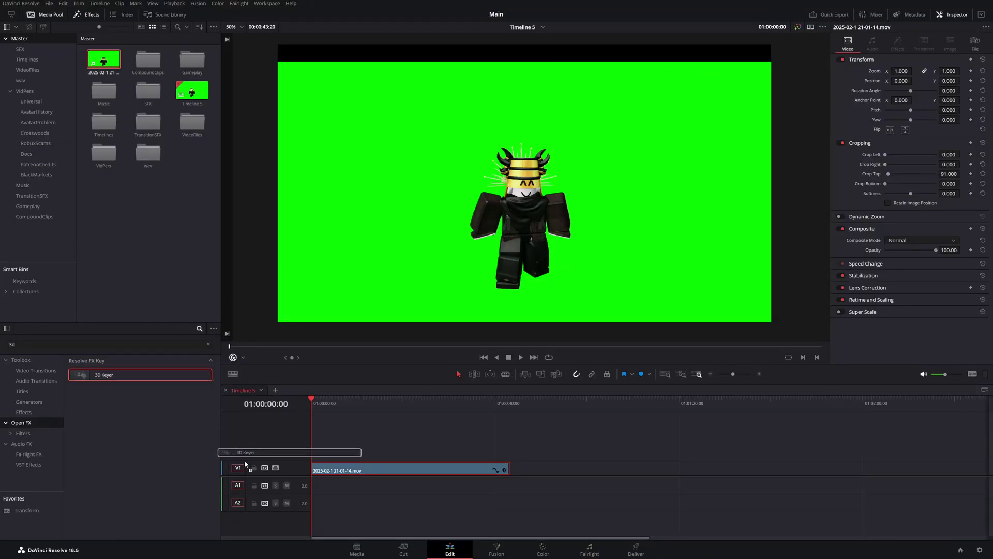
{"action": "left_click_drag", "start_coordinate": [245, 461], "coordinate": [346, 476]}
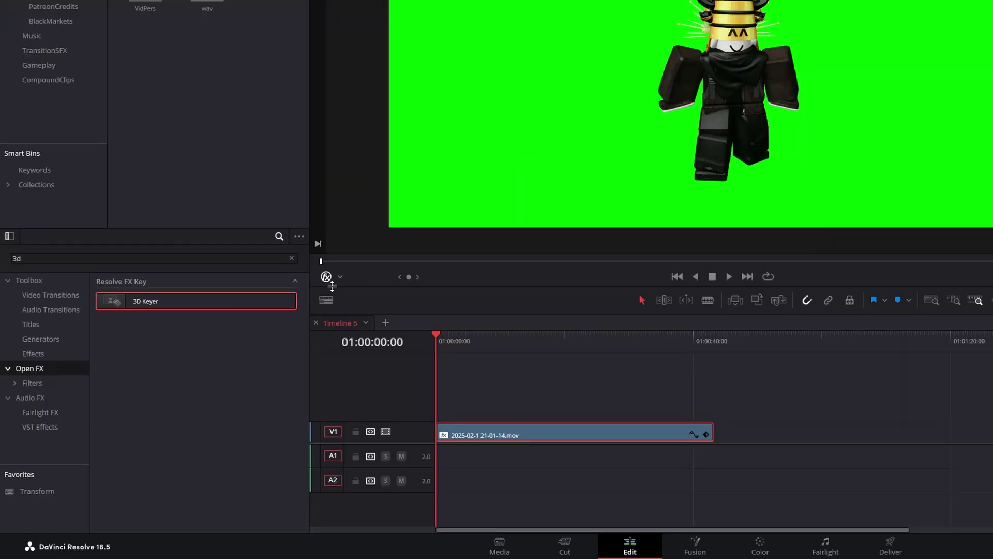
- Set the viewer mode to Open FX Overlay and draw a short key stroke on the green background below the avatar
{"action": "left_click", "coordinate": [241, 358]}
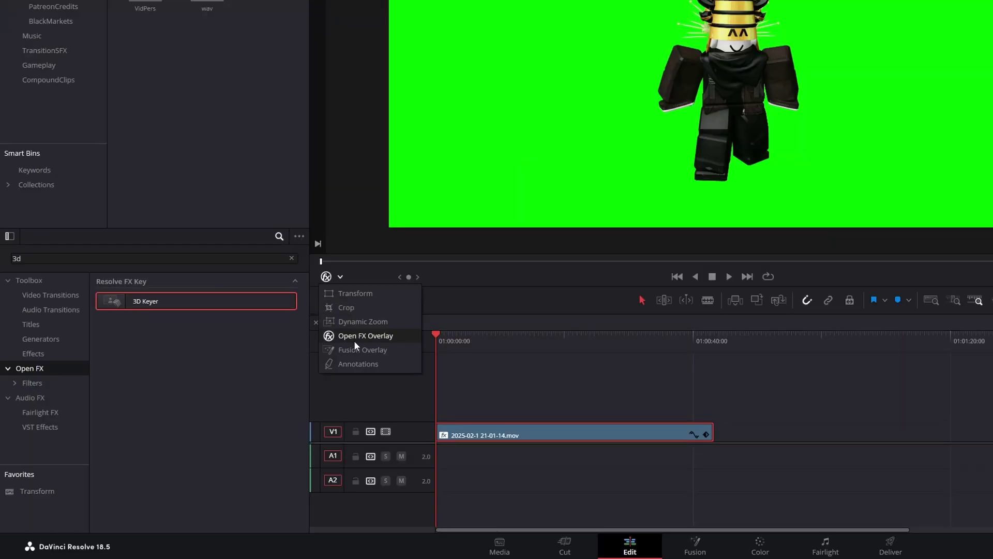
{"action": "left_click", "coordinate": [343, 294]}
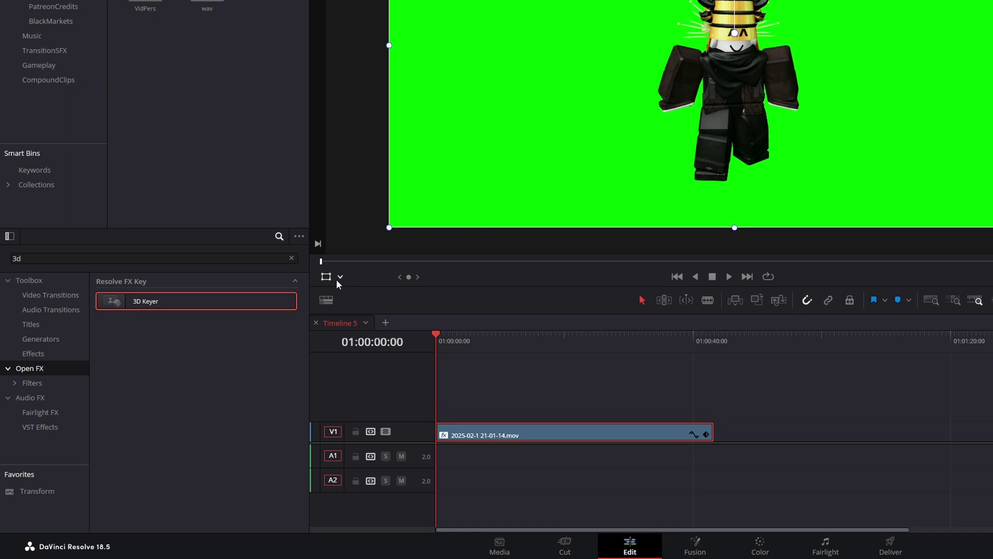
{"action": "left_click", "coordinate": [326, 278]}
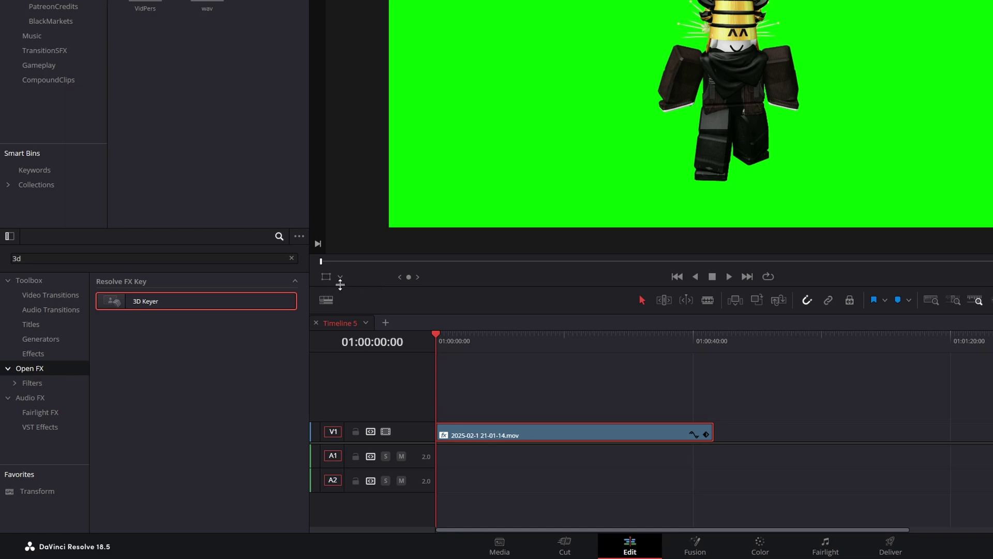
{"action": "left_click", "coordinate": [340, 278]}
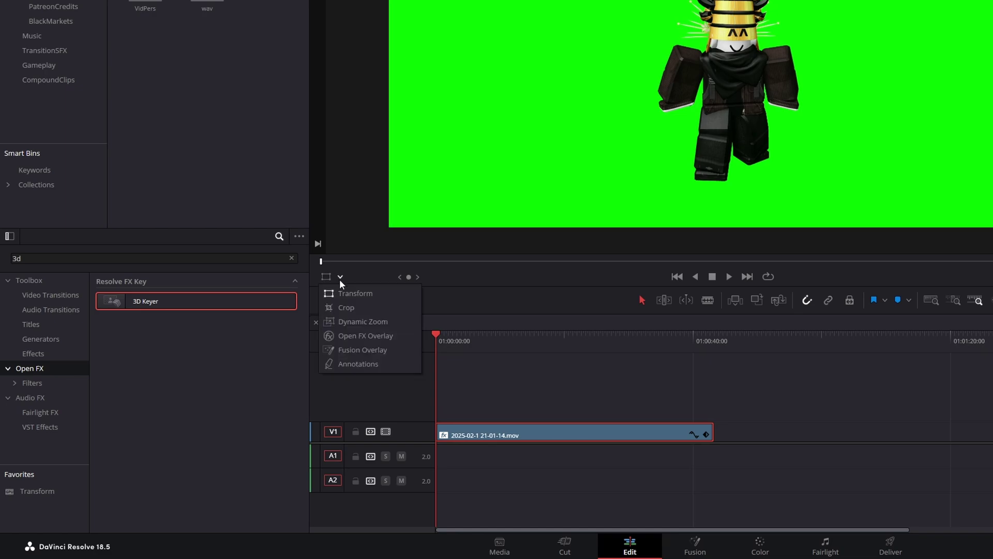
{"action": "left_click", "coordinate": [347, 336]}
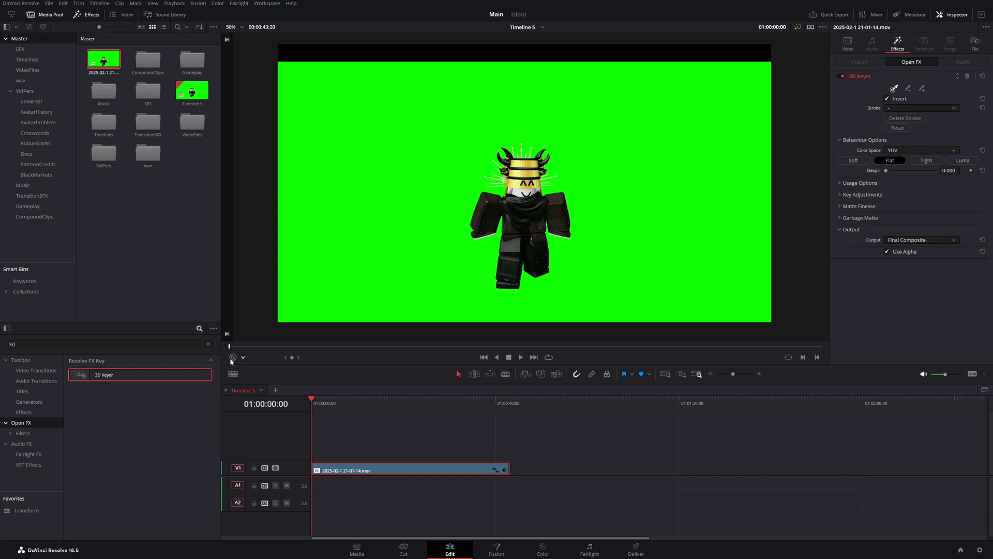
{"action": "mouse_move", "coordinate": [511, 302]}
{"action": "left_mouse_down"}
{"action": "mouse_move", "coordinate": [436, 264]}
{"action": "mouse_move", "coordinate": [417, 190]}
{"action": "mouse_move", "coordinate": [443, 137]}
{"action": "mouse_move", "coordinate": [488, 118]}
{"action": "mouse_move", "coordinate": [594, 136]}
{"action": "mouse_move", "coordinate": [620, 219]}
{"action": "mouse_move", "coordinate": [557, 297]}
{"action": "mouse_move", "coordinate": [512, 305]}
{"action": "left_mouse_up"}
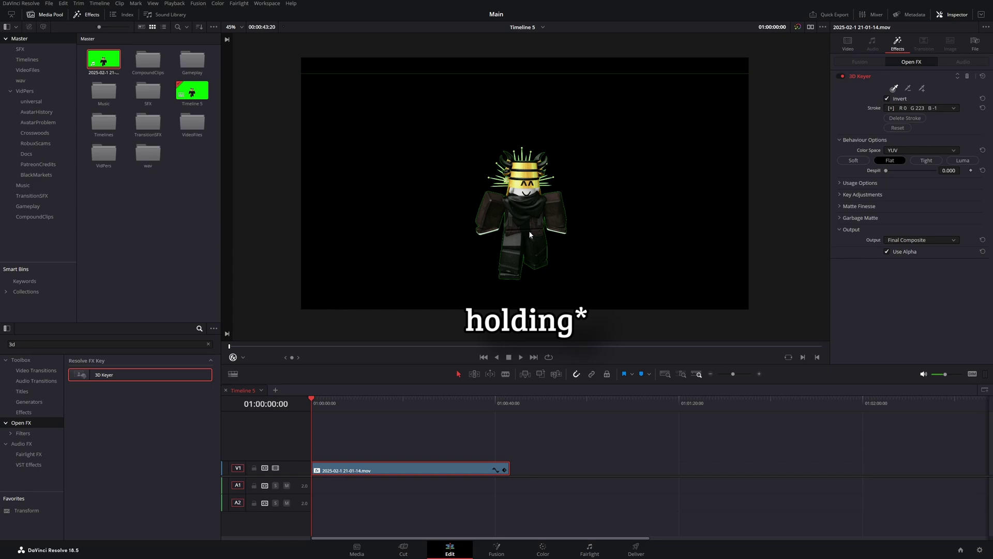
- Enlarge the keyed clip to a zoom of 1.260 in both X and Y
{"action": "scroll", "coordinate": [529, 235], "scroll_direction": "up", "scroll_amount": 5}
{"action": "scroll", "coordinate": [542, 132], "scroll_direction": "down", "scroll_amount": 3}
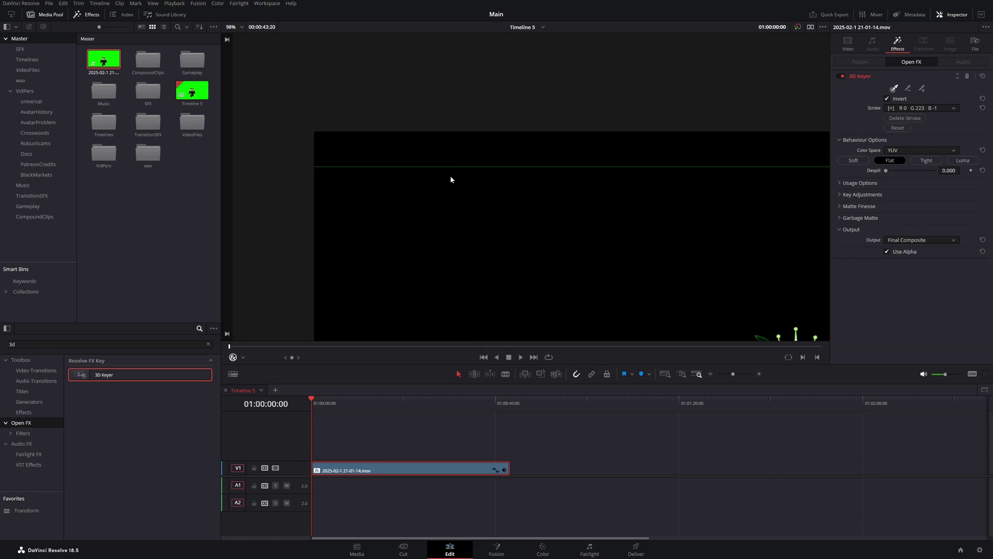
{"action": "scroll", "coordinate": [451, 180], "scroll_direction": "down", "scroll_amount": 2}
{"action": "left_click", "coordinate": [789, 59]}
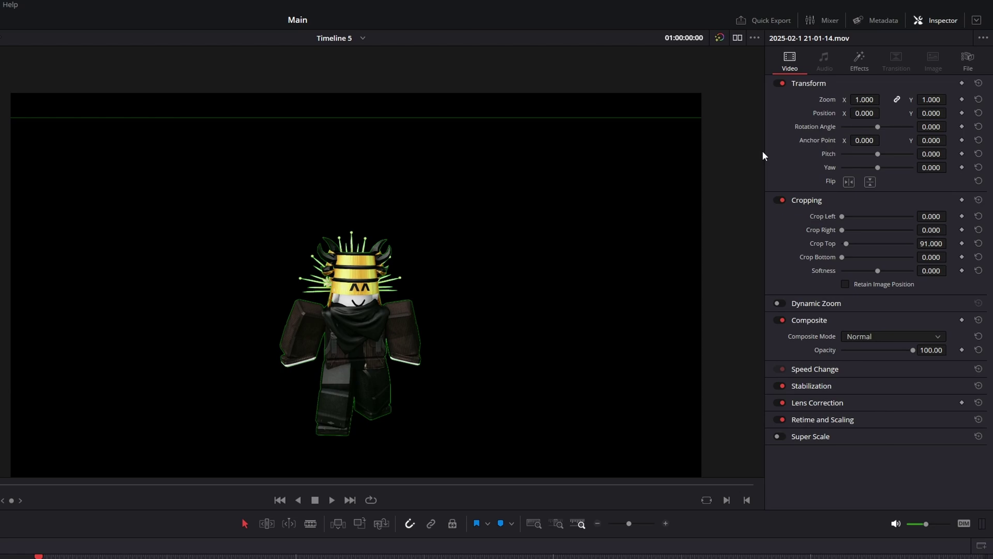
{"action": "left_click_drag", "start_coordinate": [936, 243], "coordinate": [931, 244]}
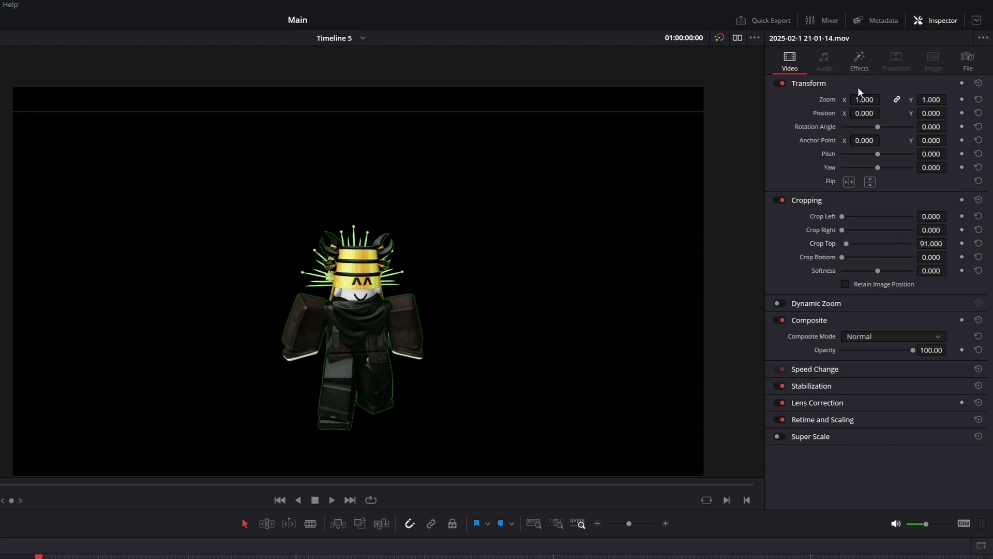
{"action": "left_click_drag", "start_coordinate": [858, 100], "coordinate": [872, 100]}
- Set the 3D Keyer's Despill to 1.000 to remove the green fringe around the avatar
{"action": "left_click_drag", "start_coordinate": [527, 260], "coordinate": [507, 239]}
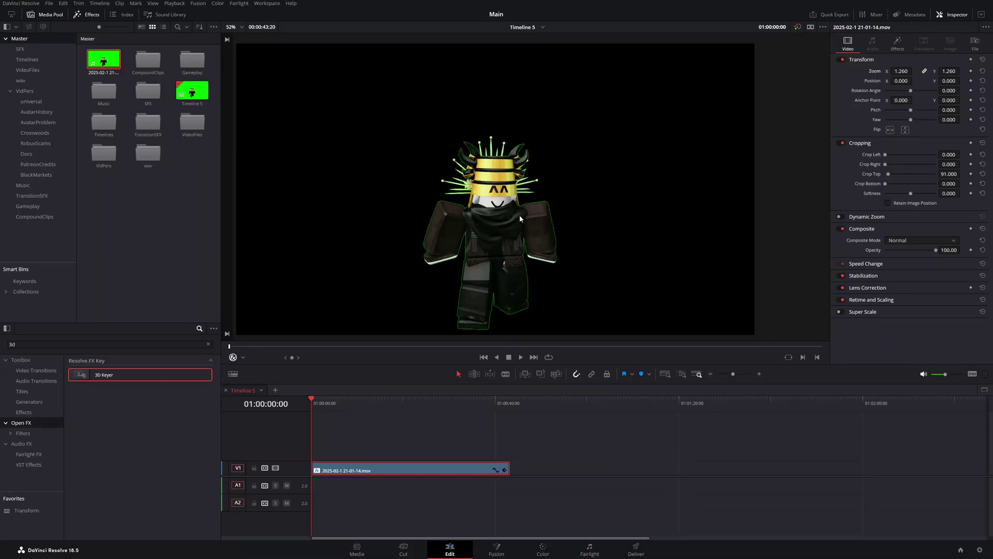
{"action": "scroll", "coordinate": [519, 215], "scroll_direction": "up", "scroll_amount": 3}
{"action": "left_click_drag", "start_coordinate": [527, 214], "coordinate": [567, 226]}
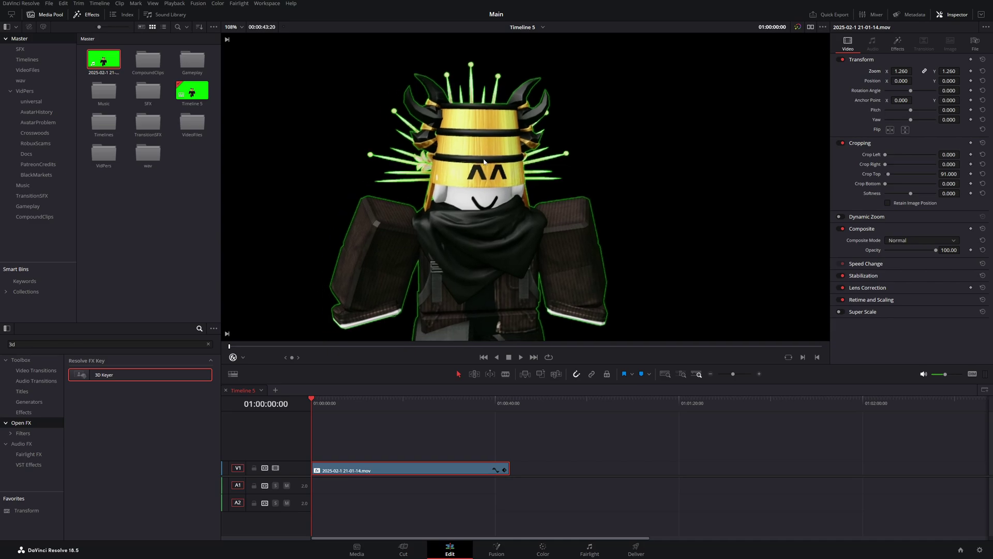
{"action": "left_click_drag", "start_coordinate": [474, 188], "coordinate": [488, 191]}
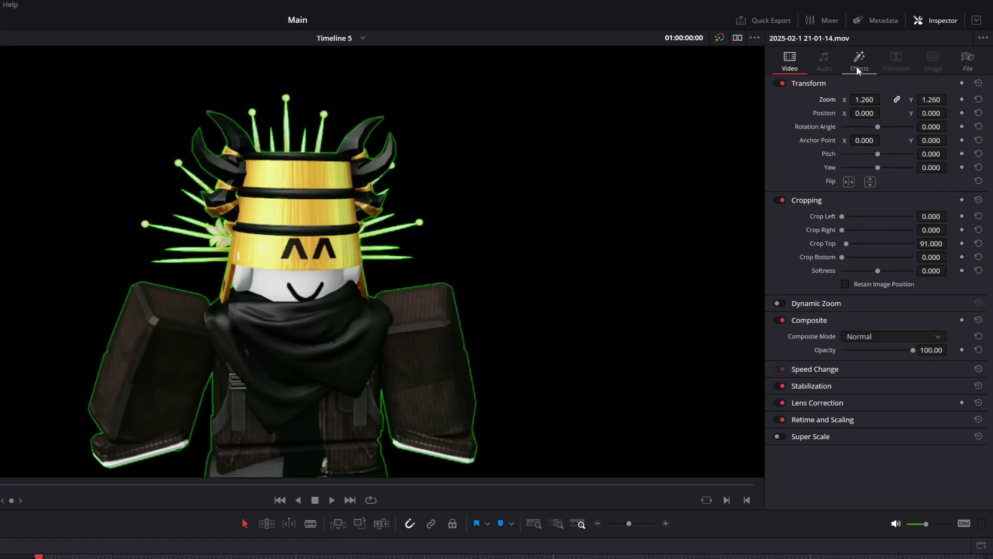
{"action": "left_click", "coordinate": [857, 65]}
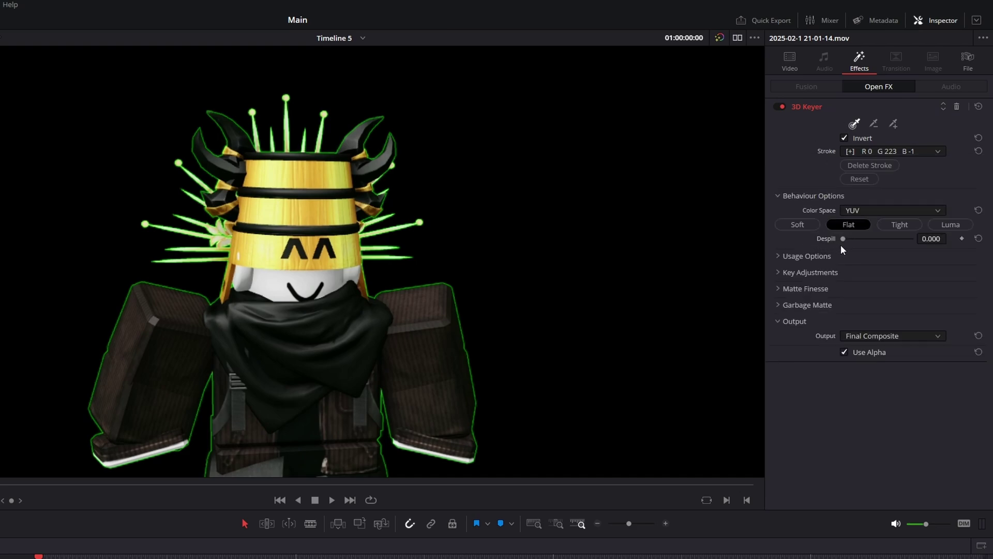
{"action": "left_click_drag", "start_coordinate": [844, 240], "coordinate": [930, 242]}
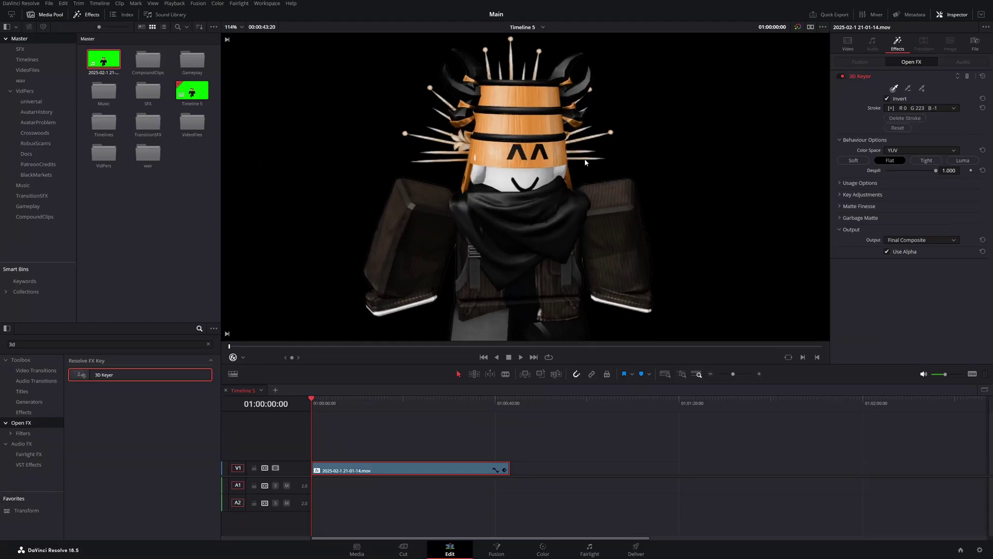
{"action": "scroll", "coordinate": [585, 163], "scroll_direction": "down", "scroll_amount": 5}
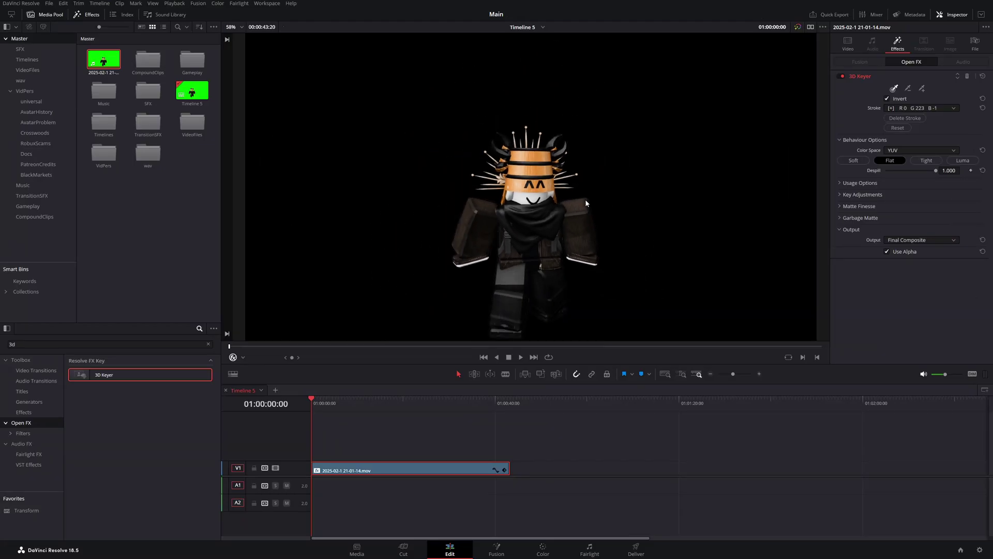
{"action": "left_click_drag", "start_coordinate": [594, 192], "coordinate": [581, 186]}
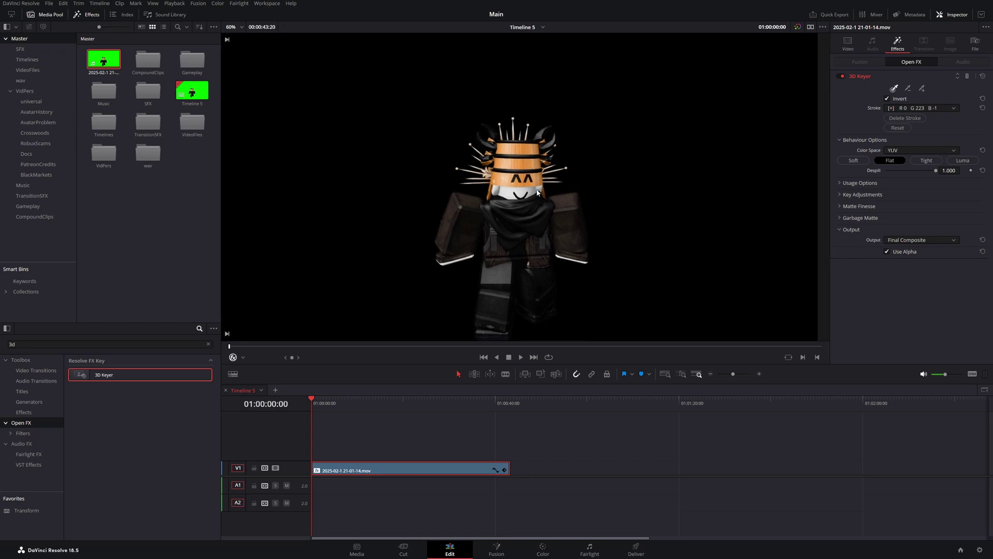
{"action": "mouse_move", "coordinate": [936, 171]}
{"action": "left_mouse_down"}
{"action": "mouse_move", "coordinate": [921, 168]}
{"action": "mouse_move", "coordinate": [951, 169]}
{"action": "left_mouse_up"}
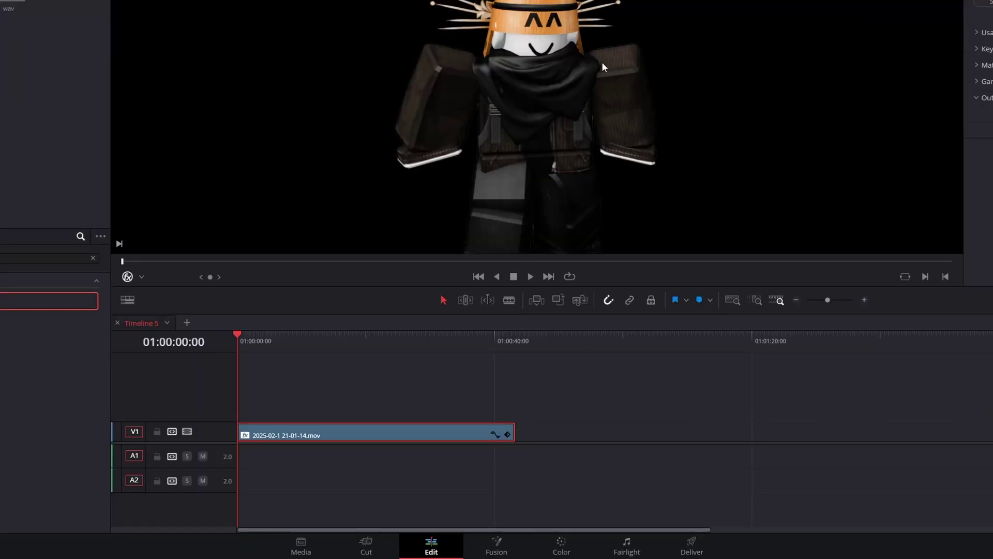
- Open the keyed clip for color grading and raise its saturation to about 63 in the primaries wheels
{"action": "left_click", "coordinate": [567, 547]}
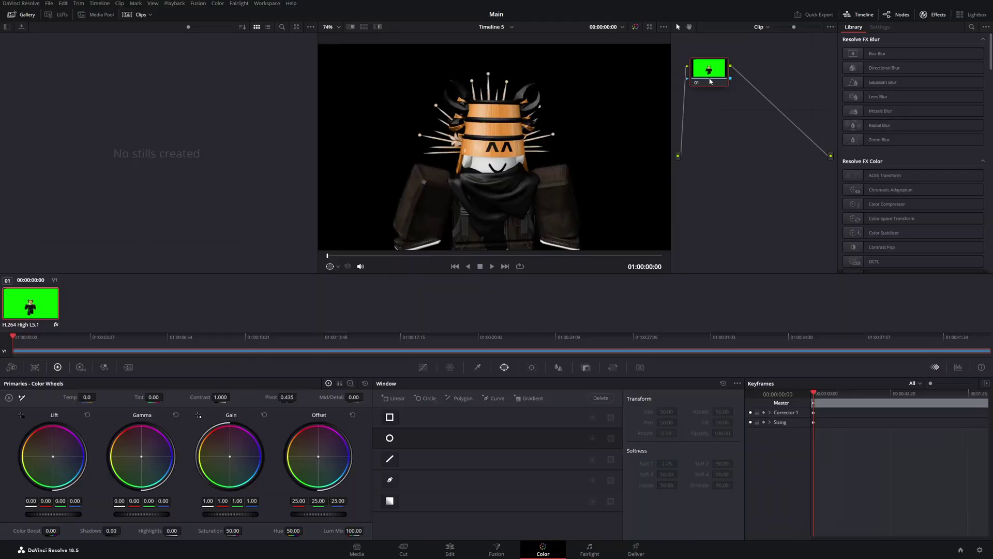
{"action": "mouse_move", "coordinate": [709, 81]}
{"action": "left_mouse_down"}
{"action": "mouse_move", "coordinate": [736, 95]}
{"action": "mouse_move", "coordinate": [720, 86]}
{"action": "left_mouse_up"}
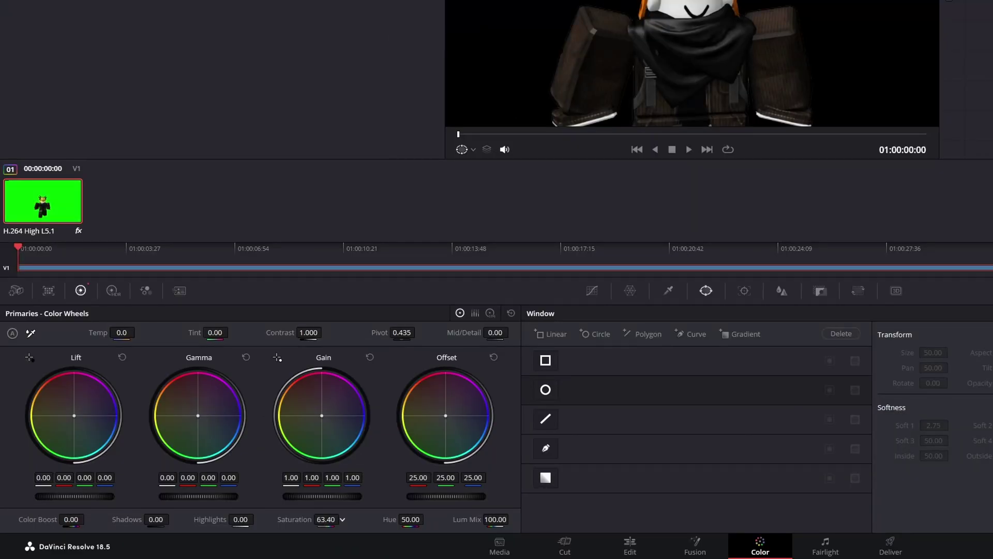
{"action": "left_click_drag", "start_coordinate": [257, 518], "coordinate": [303, 518]}
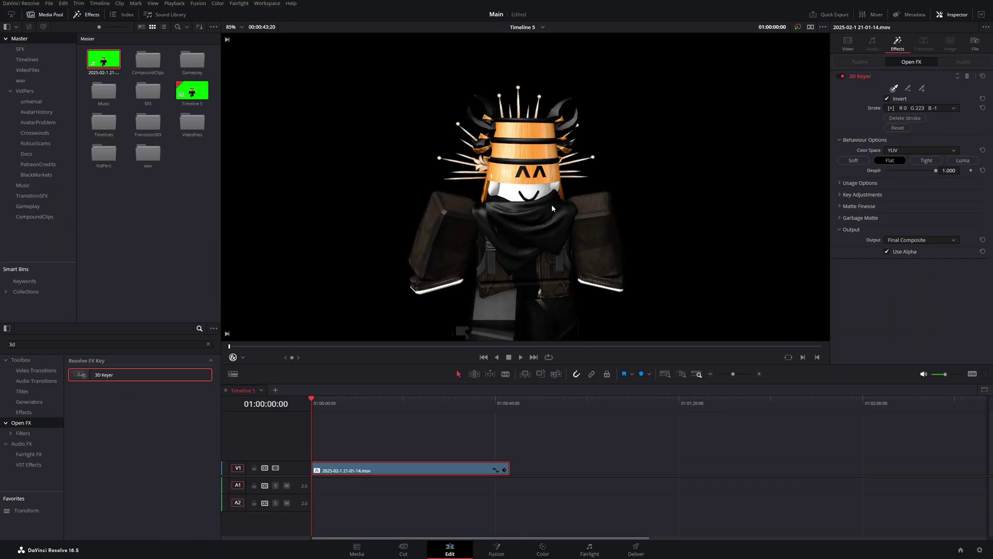
{"action": "scroll", "coordinate": [552, 204], "scroll_direction": "up", "scroll_amount": 4}
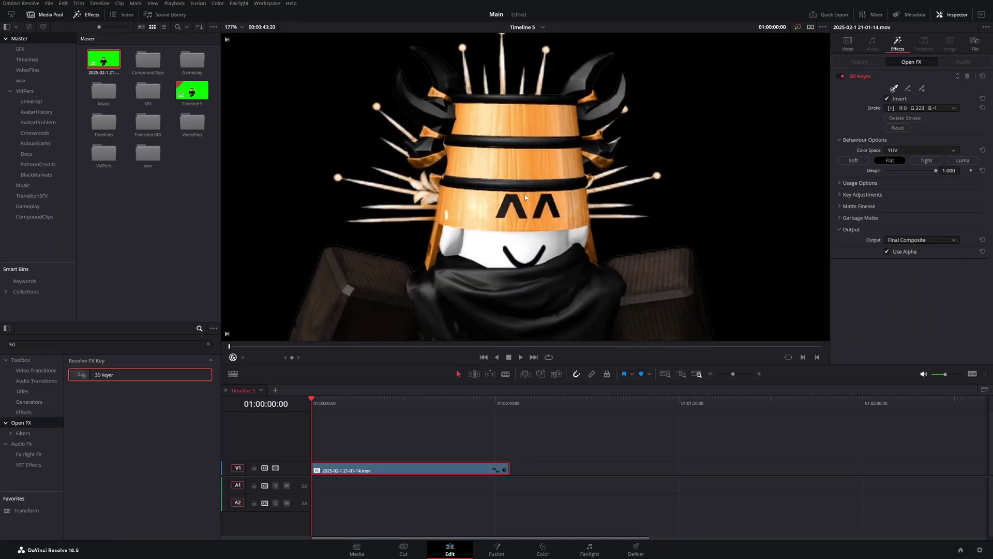
{"action": "scroll", "coordinate": [523, 226], "scroll_direction": "down", "scroll_amount": 5}
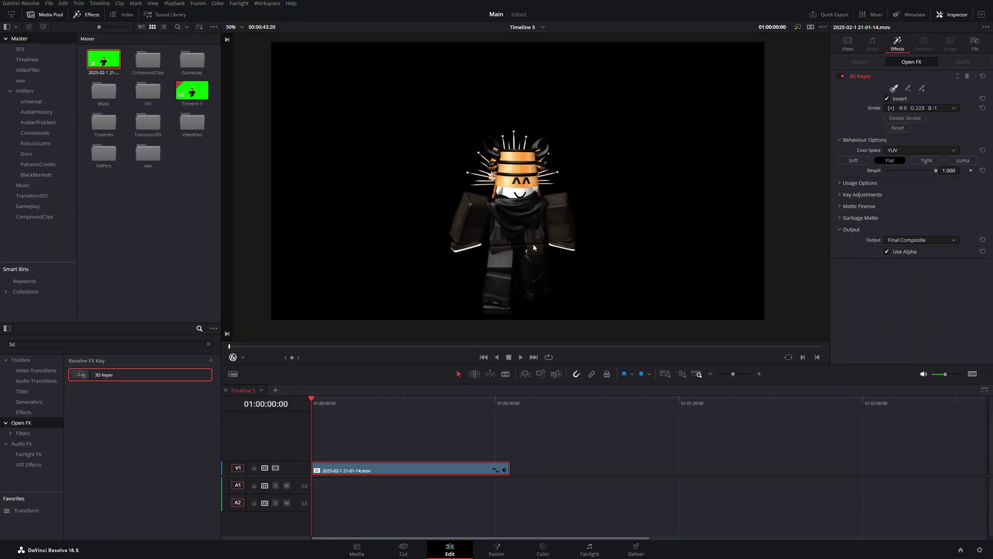
{"action": "scroll", "coordinate": [557, 240], "scroll_direction": "up", "scroll_amount": 1}
{"action": "left_click_drag", "start_coordinate": [554, 203], "coordinate": [549, 223]}
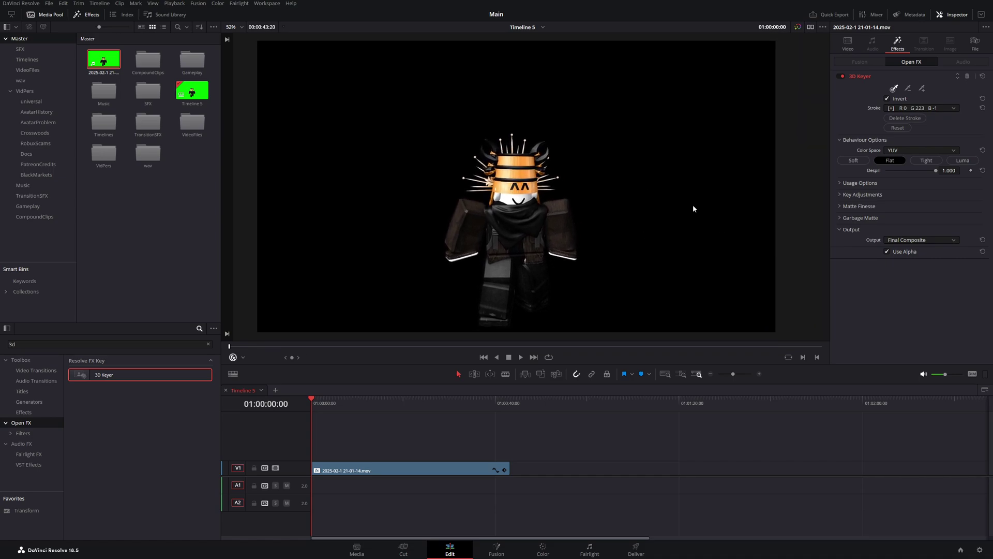
{"action": "left_click_drag", "start_coordinate": [629, 225], "coordinate": [640, 223]}
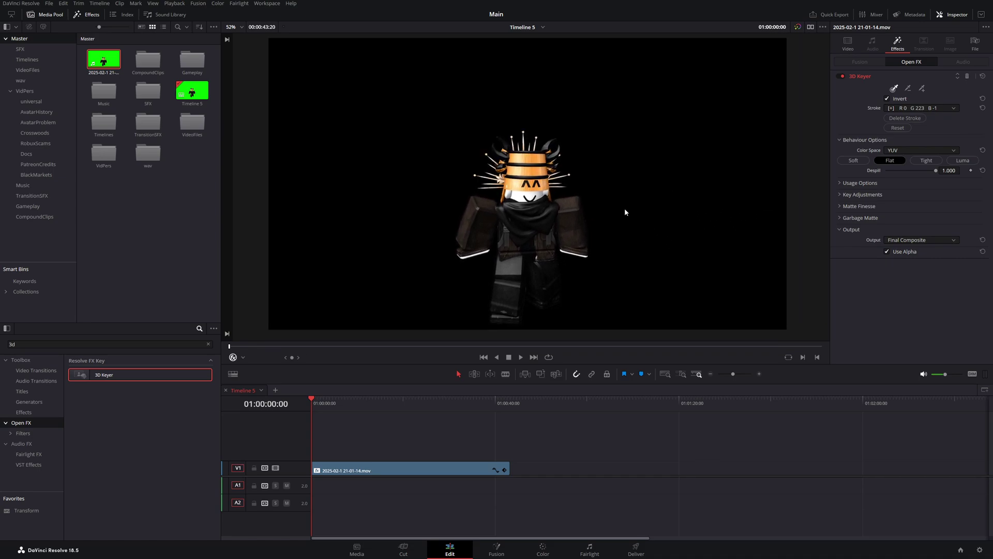
{"action": "left_click_drag", "start_coordinate": [615, 422], "coordinate": [565, 473]}
{"action": "left_click_drag", "start_coordinate": [565, 473], "coordinate": [561, 471]}
{"action": "left_click_drag", "start_coordinate": [431, 469], "coordinate": [431, 454]}
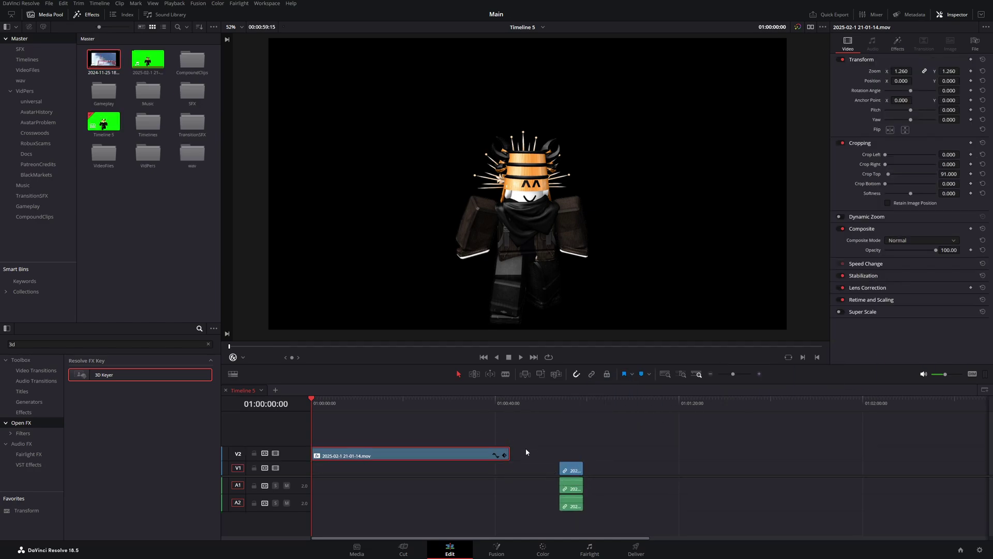
{"action": "scroll", "coordinate": [526, 452], "scroll_direction": "up", "scroll_amount": 2}
{"action": "left_click_drag", "start_coordinate": [802, 471], "coordinate": [339, 472]}
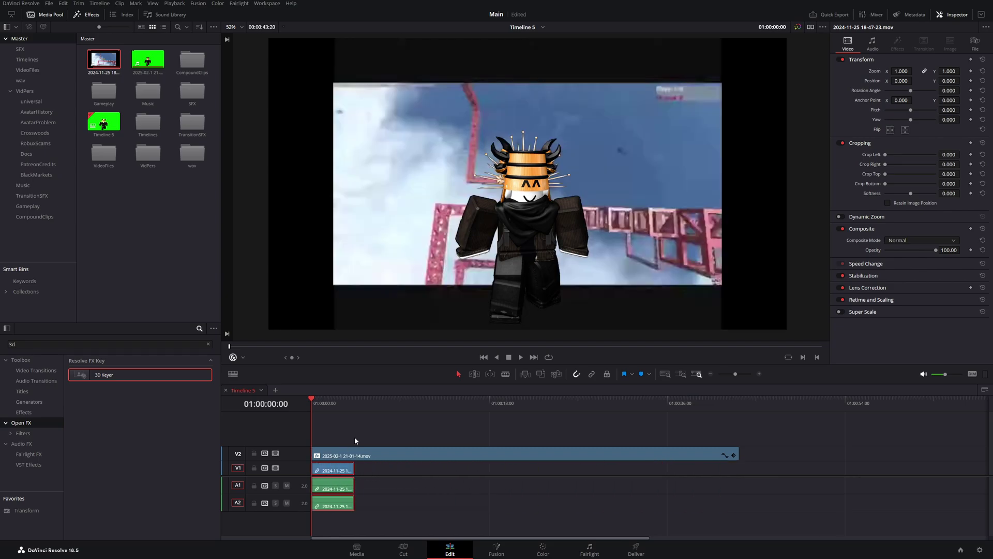
- Enlarge the gameplay clip to fill the frame, and set the avatar clip's zoom to 2.540 and its X position to 863.000
{"action": "scroll", "coordinate": [550, 227], "scroll_direction": "down", "scroll_amount": 1}
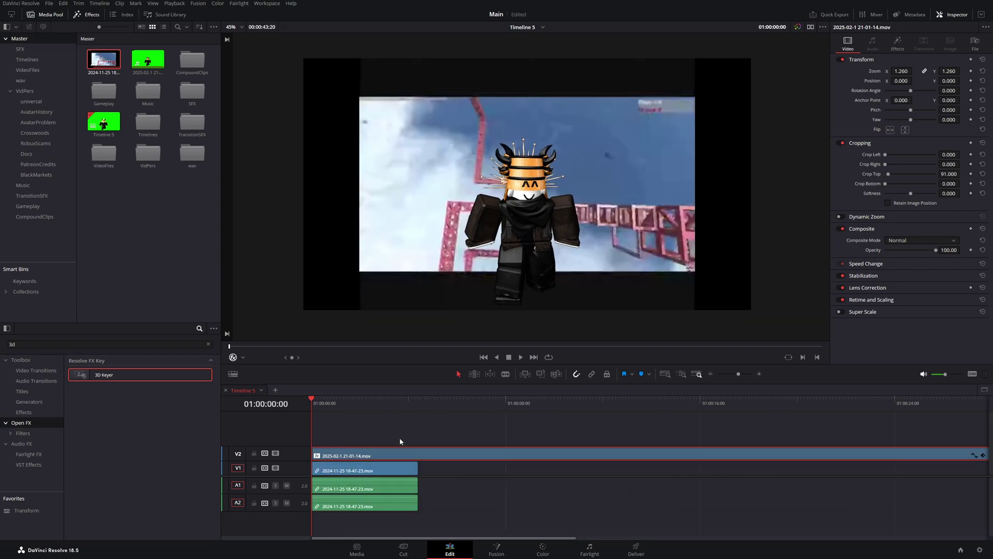
{"action": "left_click", "coordinate": [402, 467]}
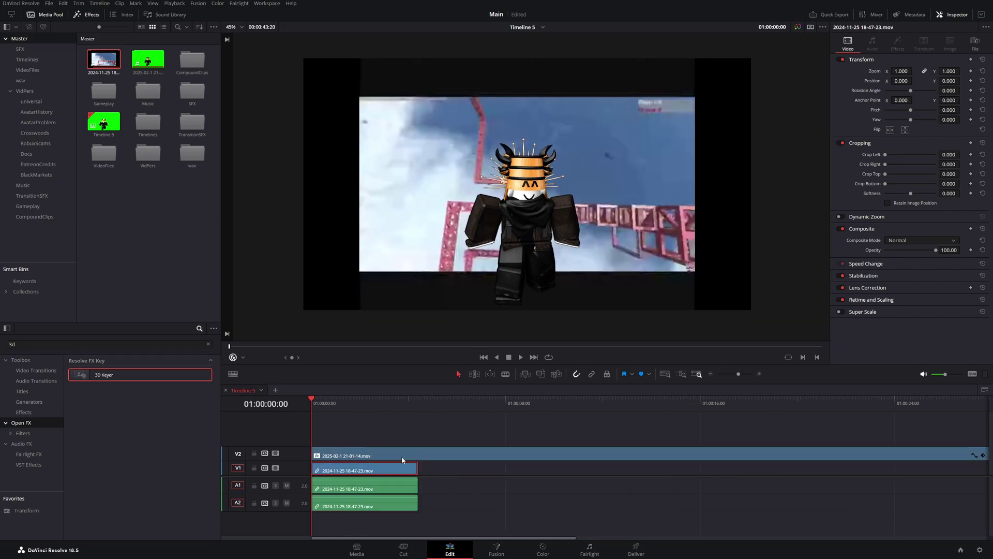
{"action": "left_click_drag", "start_coordinate": [899, 81], "coordinate": [905, 81]}
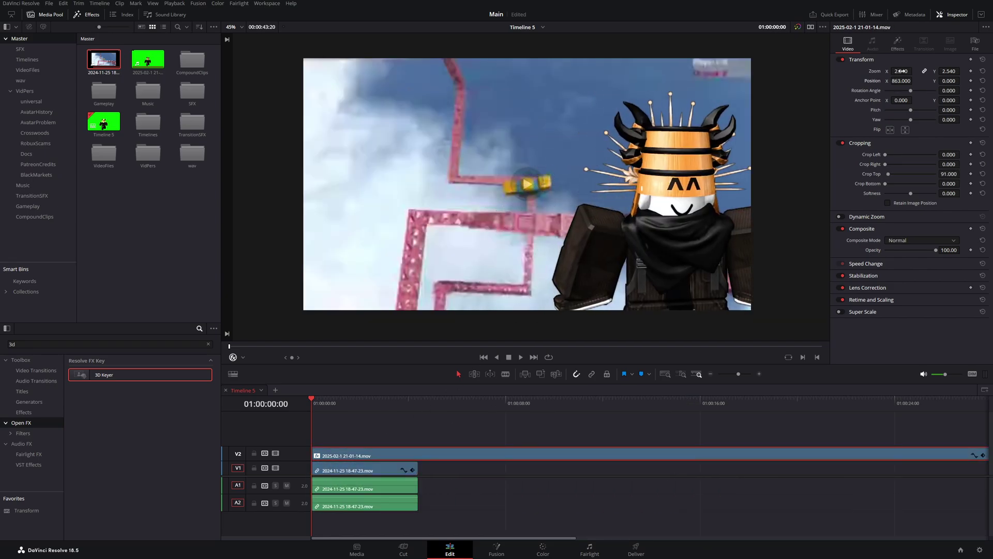
- Trim the avatar clip on V2 to the gameplay clip's length and preview the composite by playing and scrubbing through it
{"action": "key", "text": "ctrl+z"}
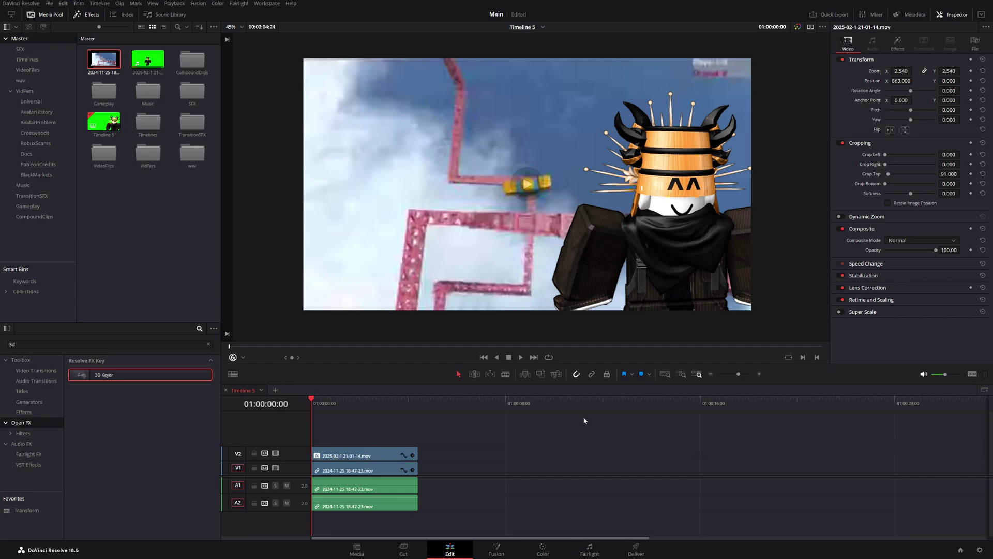
{"action": "key", "text": "space"}
{"action": "left_click_drag", "start_coordinate": [359, 401], "coordinate": [405, 402]}
{"action": "left_click", "coordinate": [382, 402]}
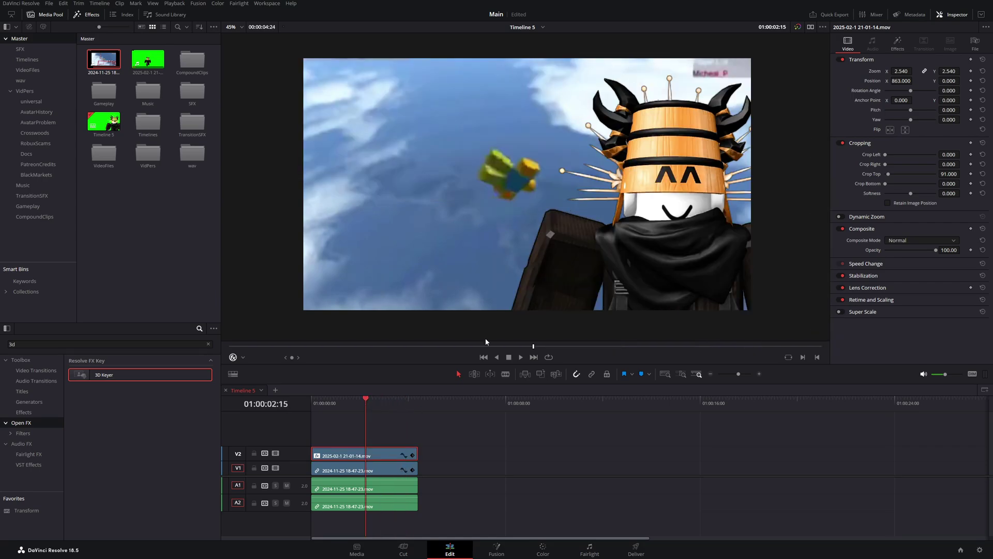
- Search the Open FX effects for "drop" and apply Drop Shadow to the avatar clip on V2
{"action": "left_click", "coordinate": [138, 341]}
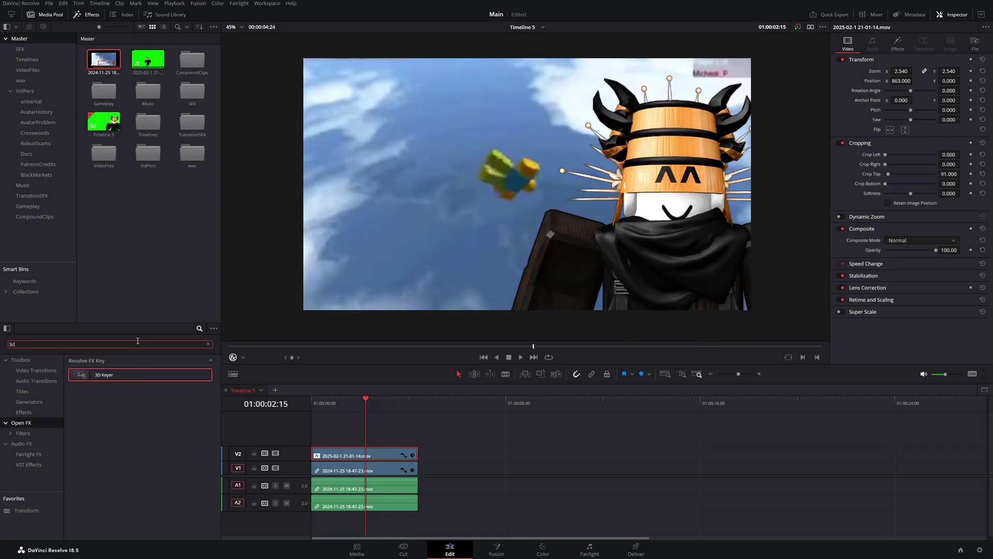
{"action": "key", "text": "BackSpace"}
{"action": "key", "text": "BackSpace"}
{"action": "type", "text": "drop"}
{"action": "left_click_drag", "start_coordinate": [109, 374], "coordinate": [386, 449]}
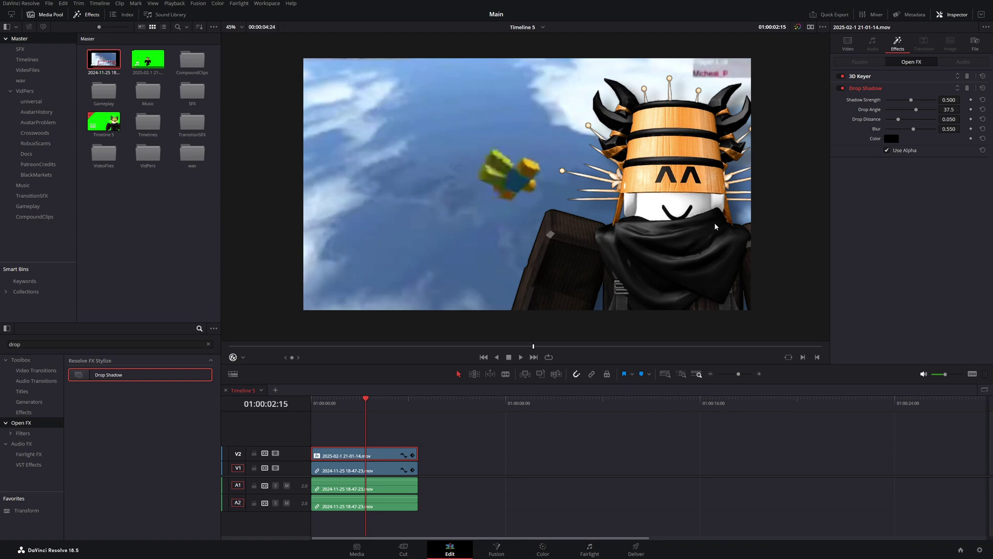